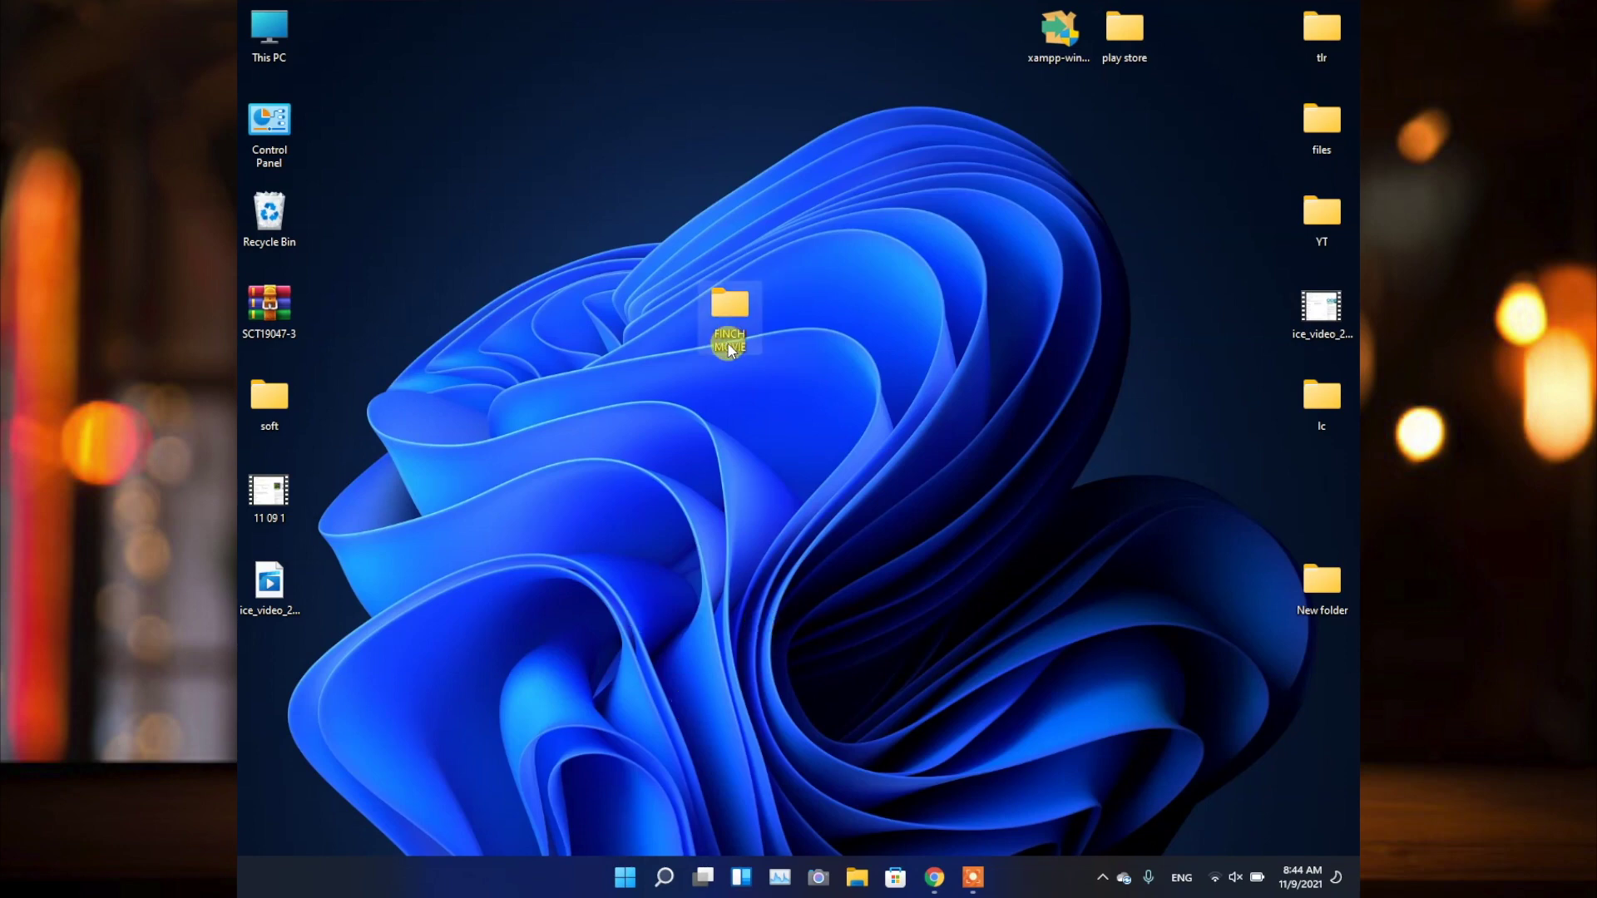
Step: Open the FINCH MOVIE folder on the desktop and check the movie file's details
double_click(728, 315)
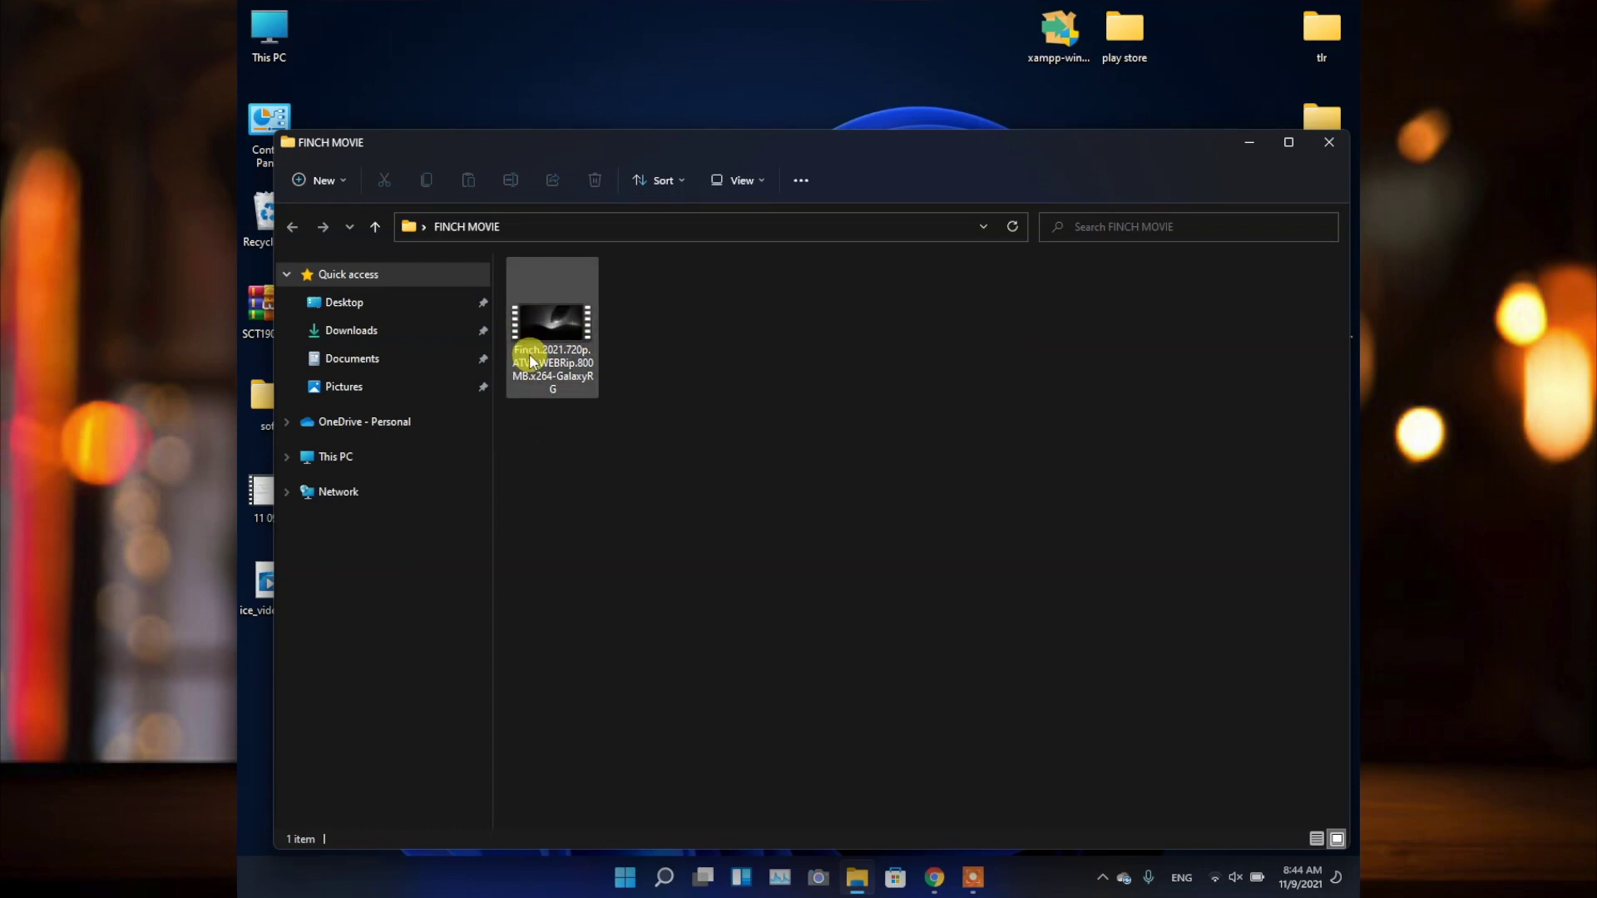
mouse_move(530, 362)
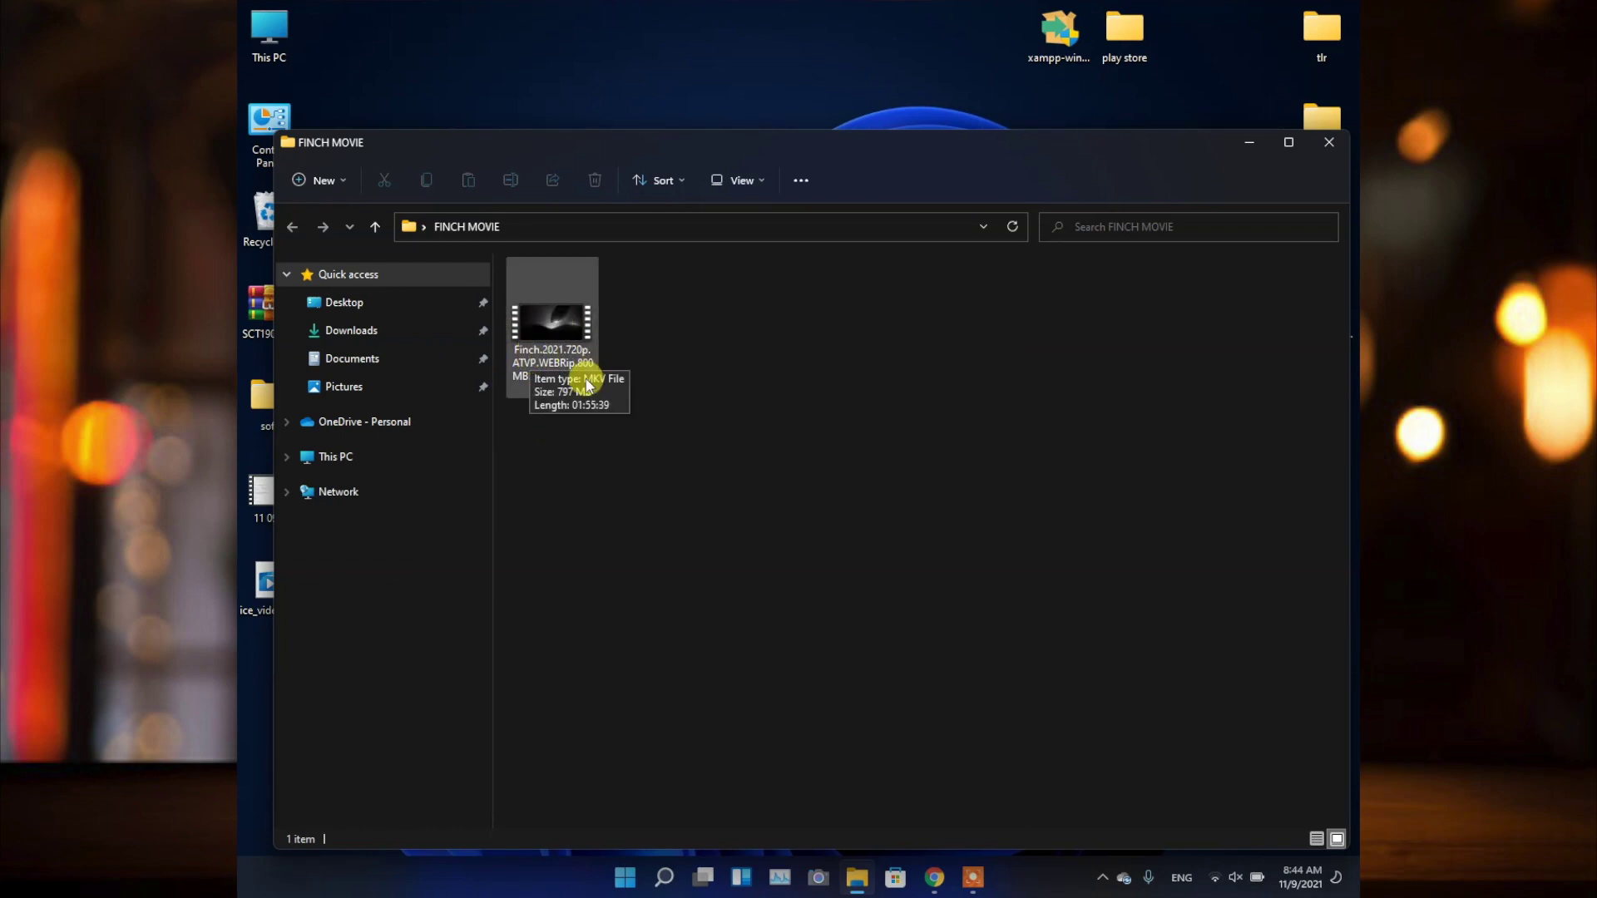
click(548, 338)
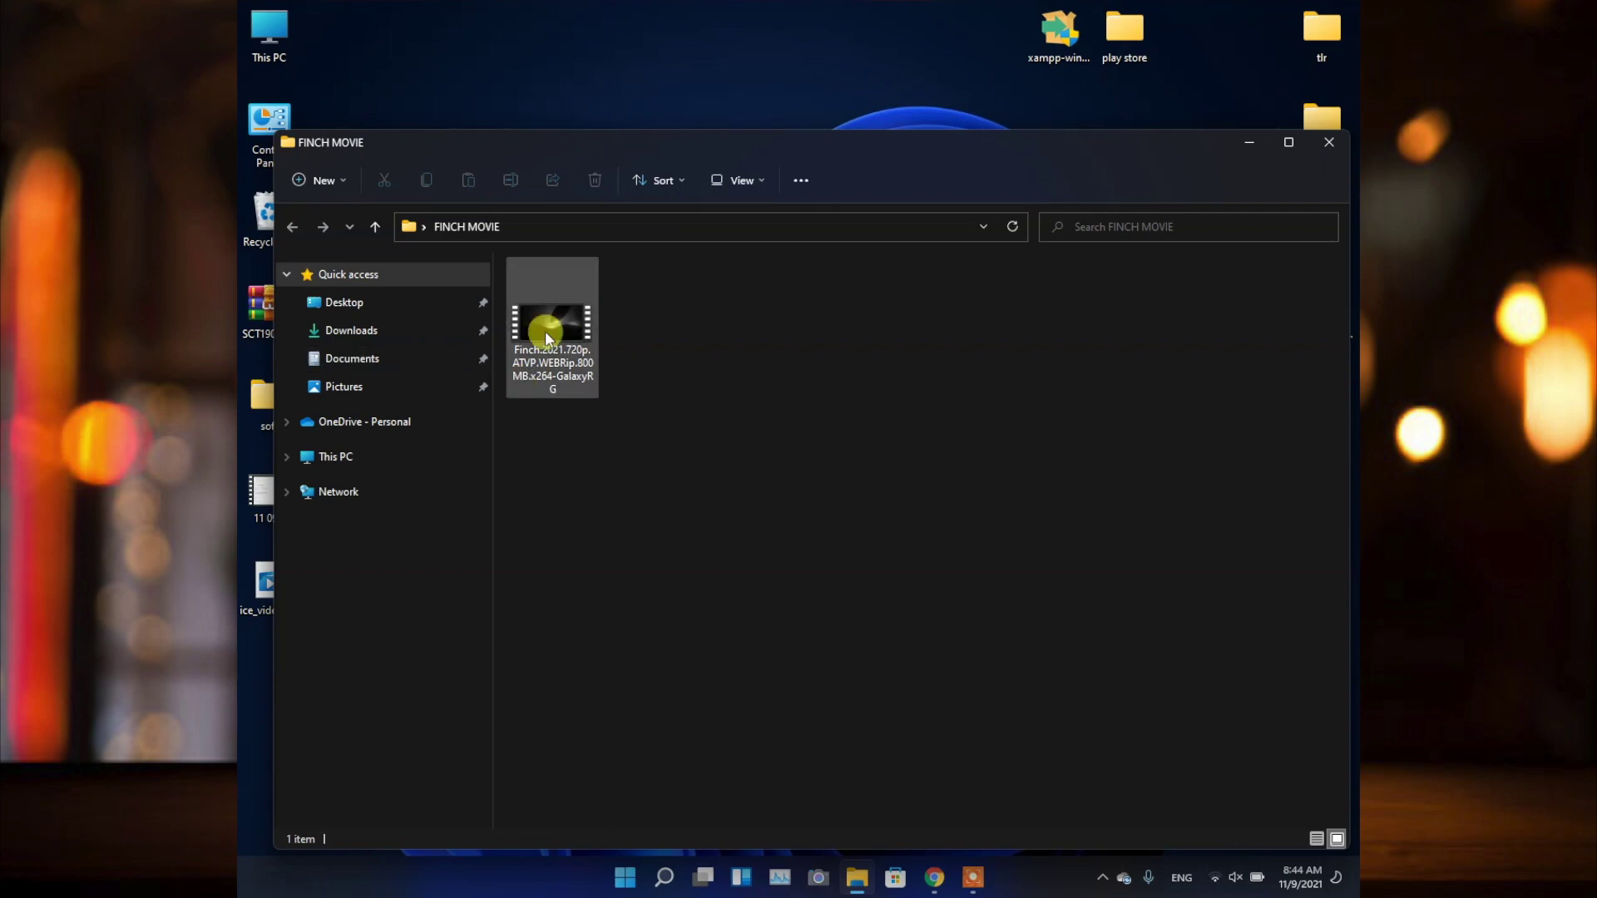
mouse_move(547, 337)
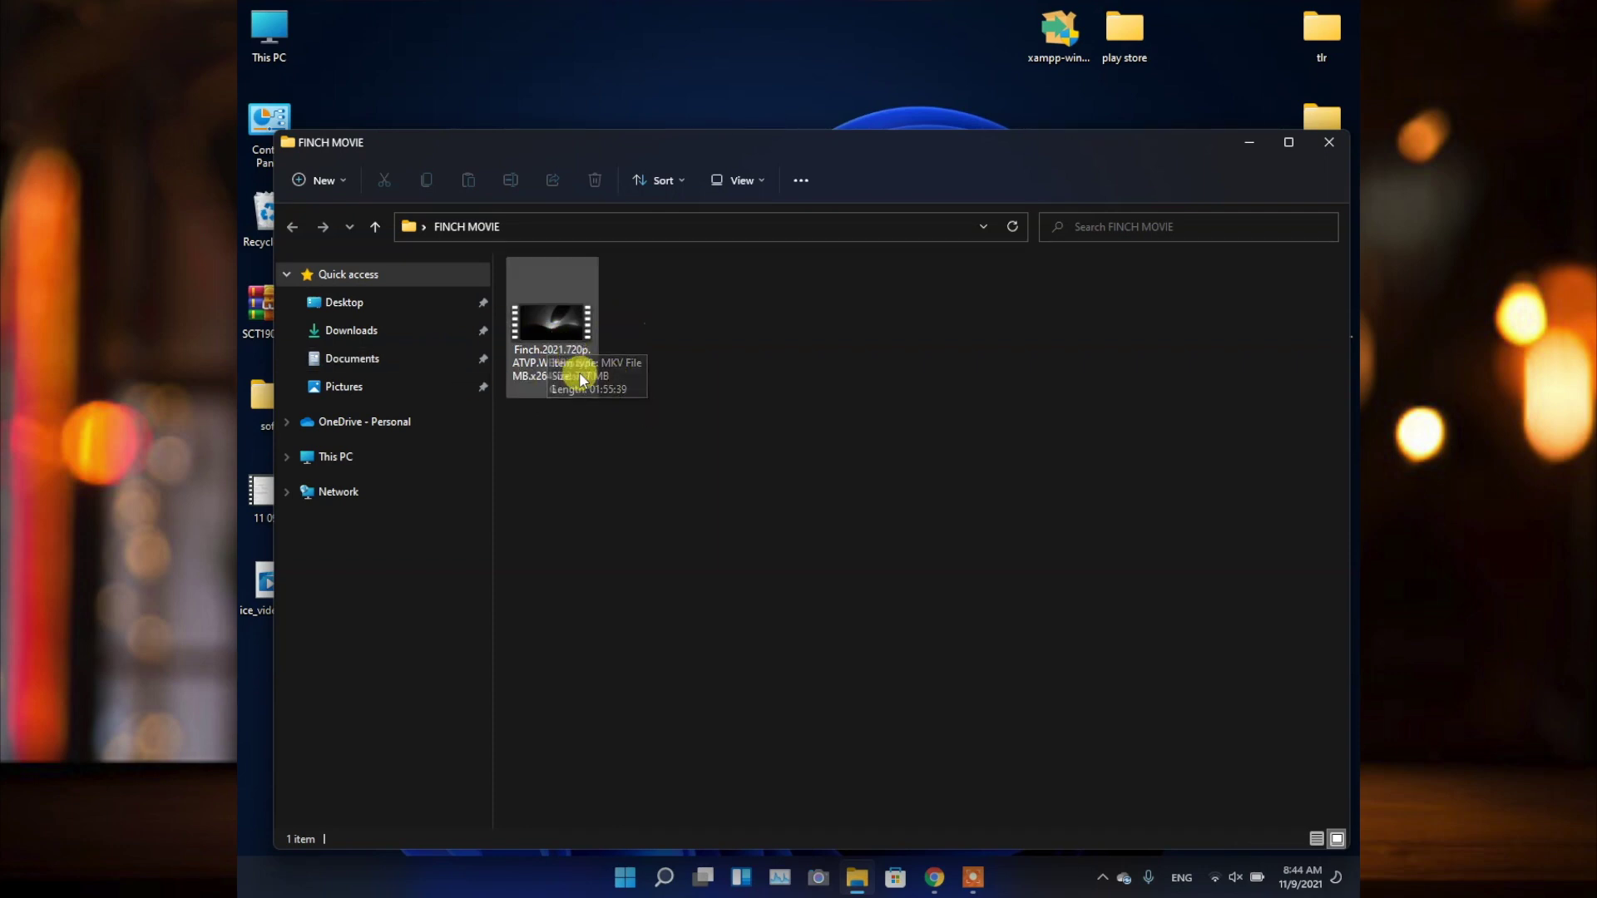
mouse_move(565, 389)
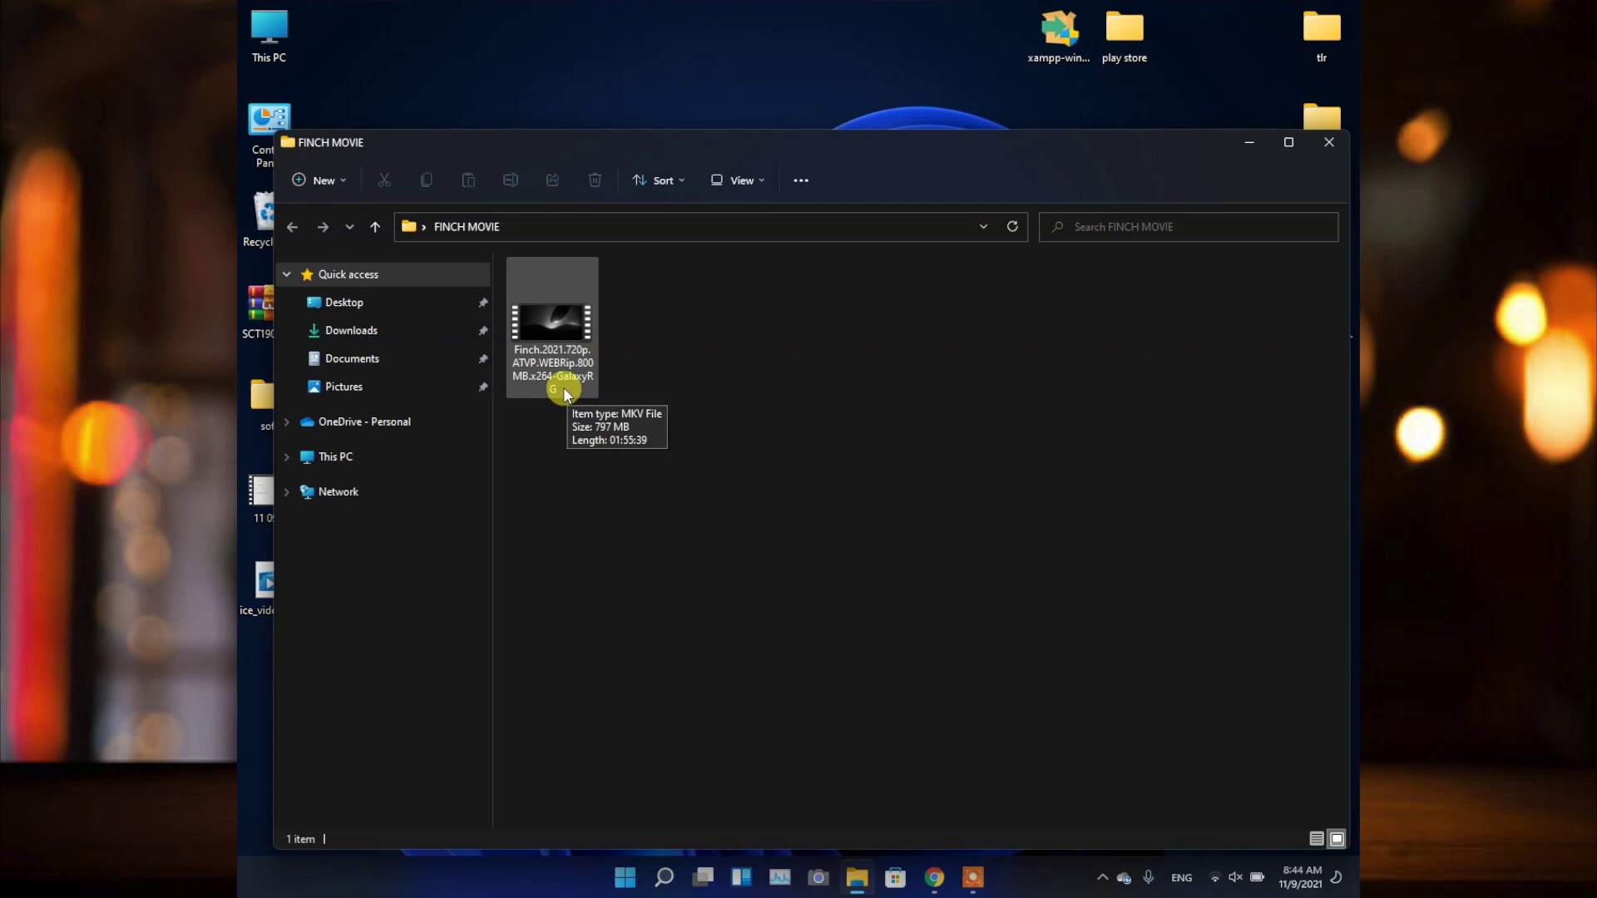
Step: Switch to Chrome and open the baiscopelk.com result from the "finch sinhala subtitle" search
click(930, 880)
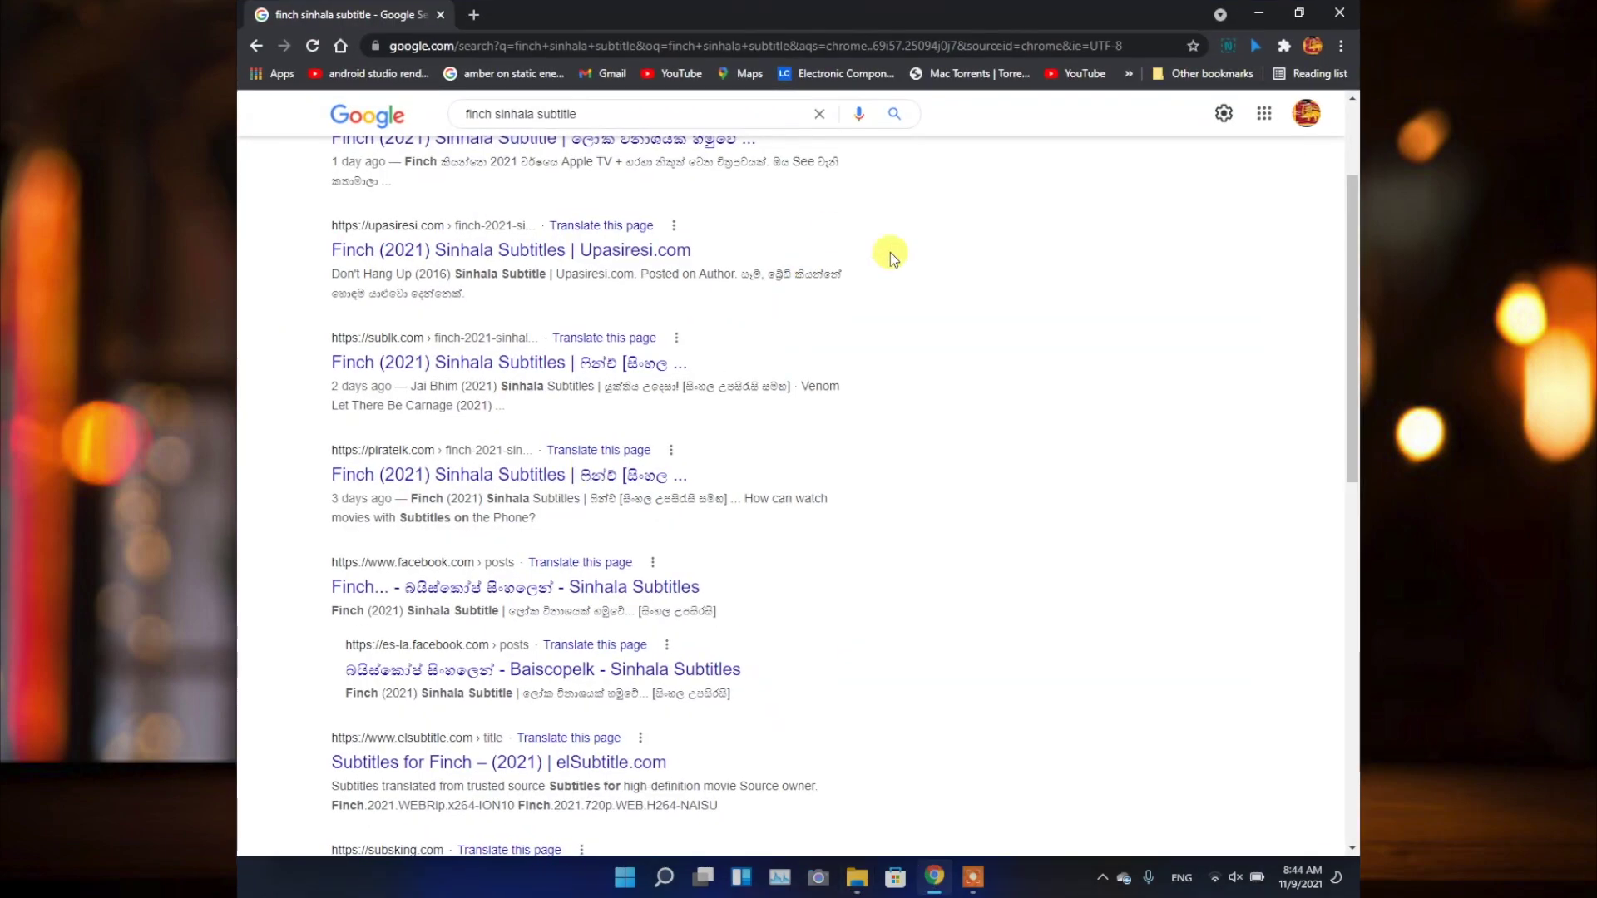
scroll(450, 233, up, 2)
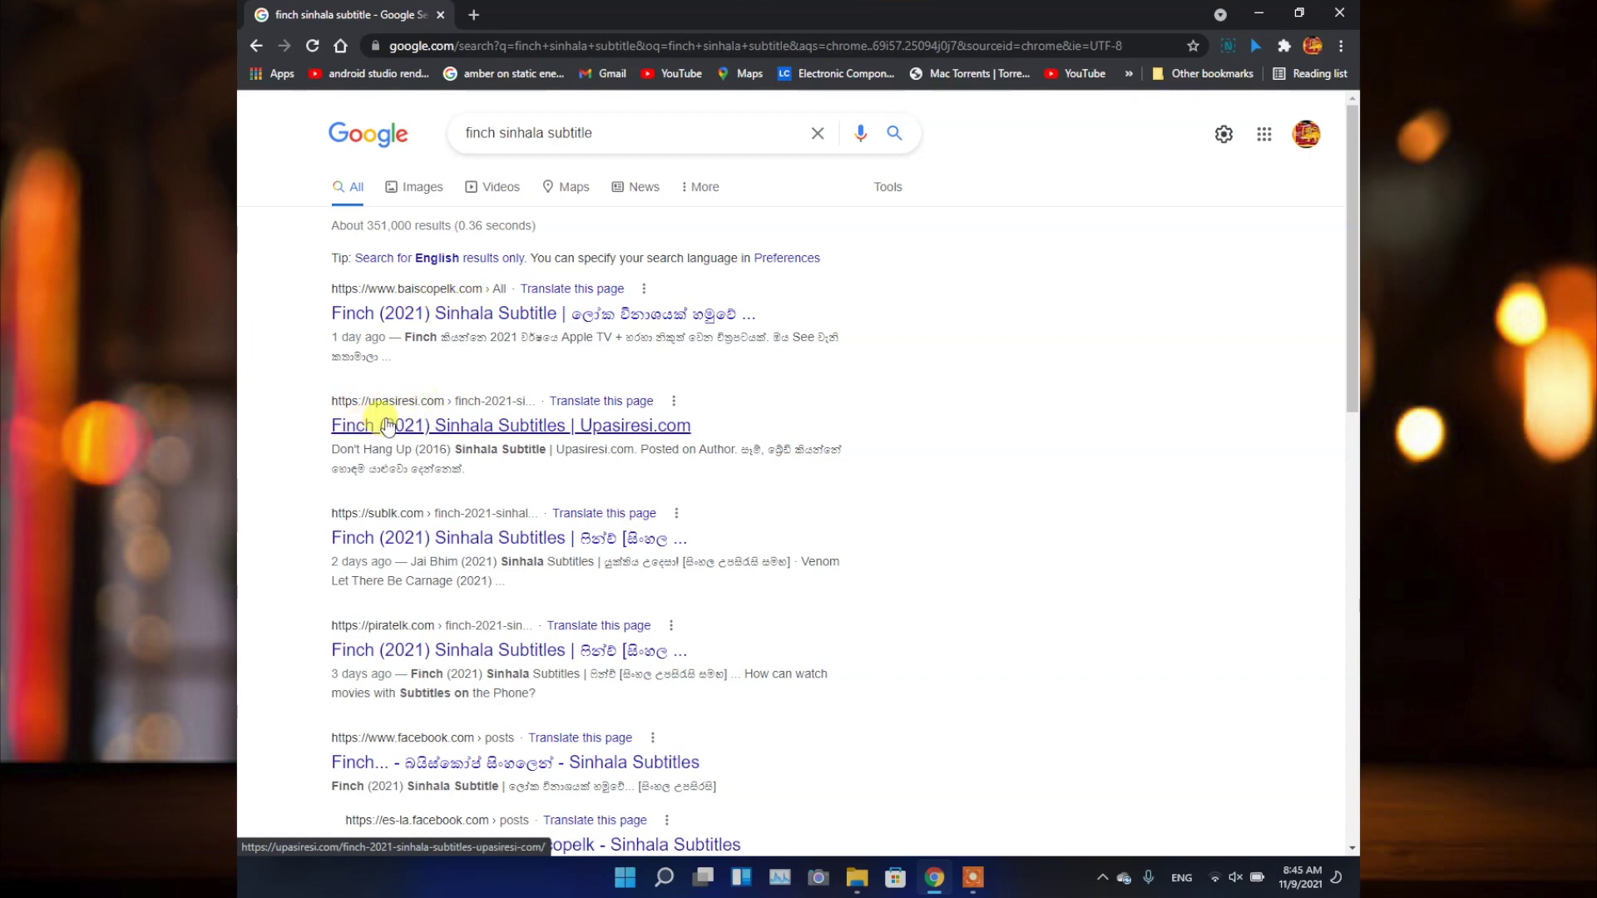
scroll(387, 426, down, 1)
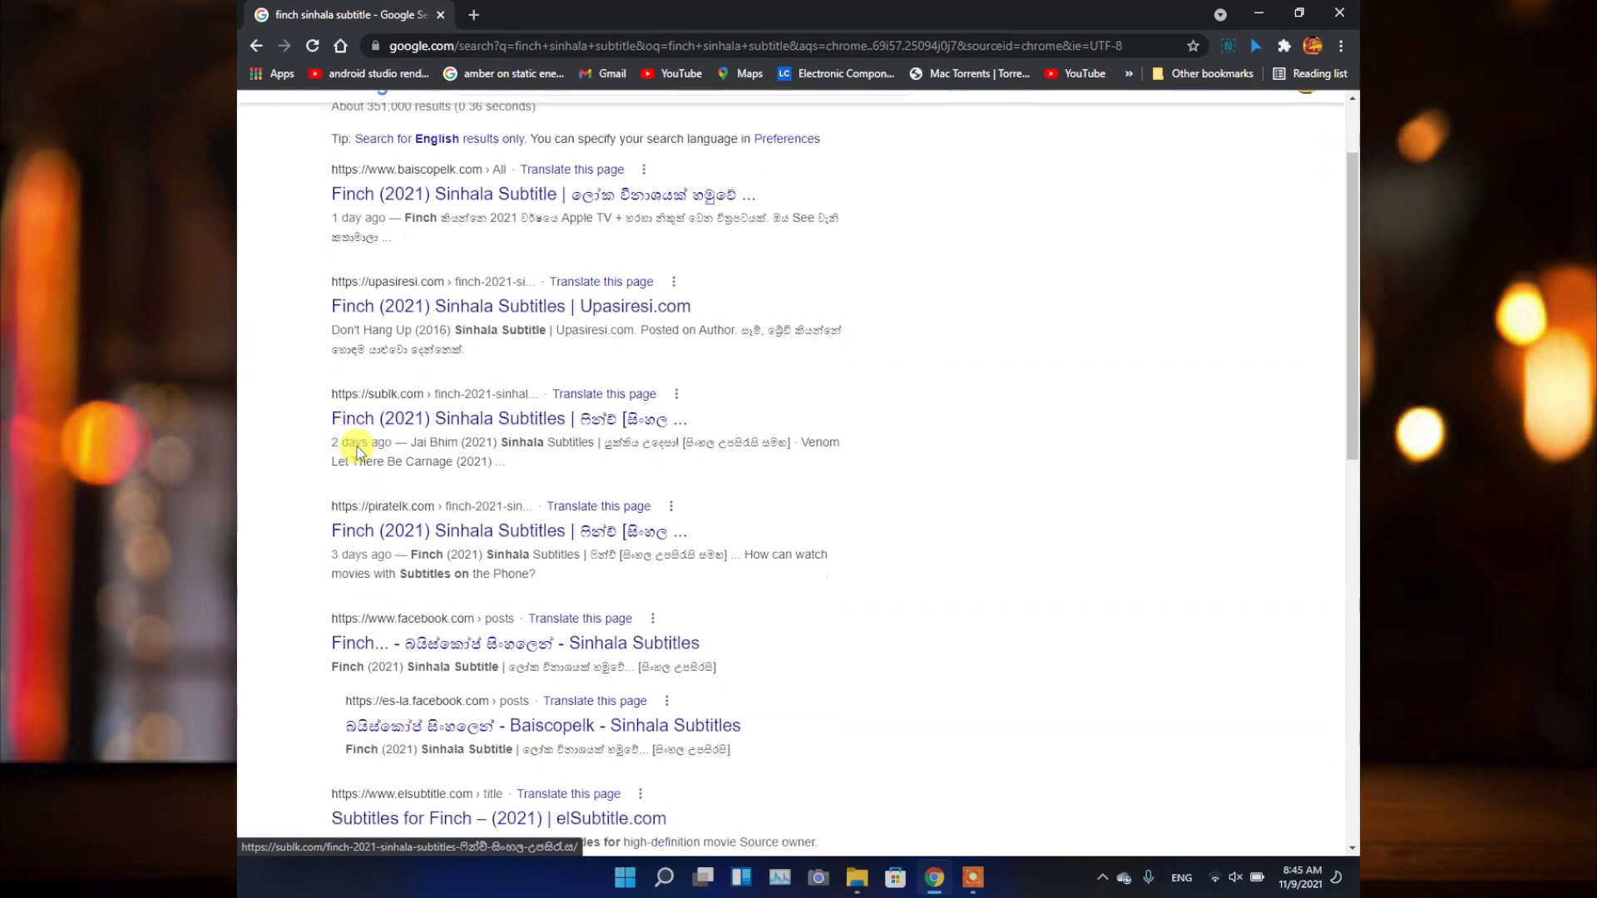
scroll(357, 452, down, 1)
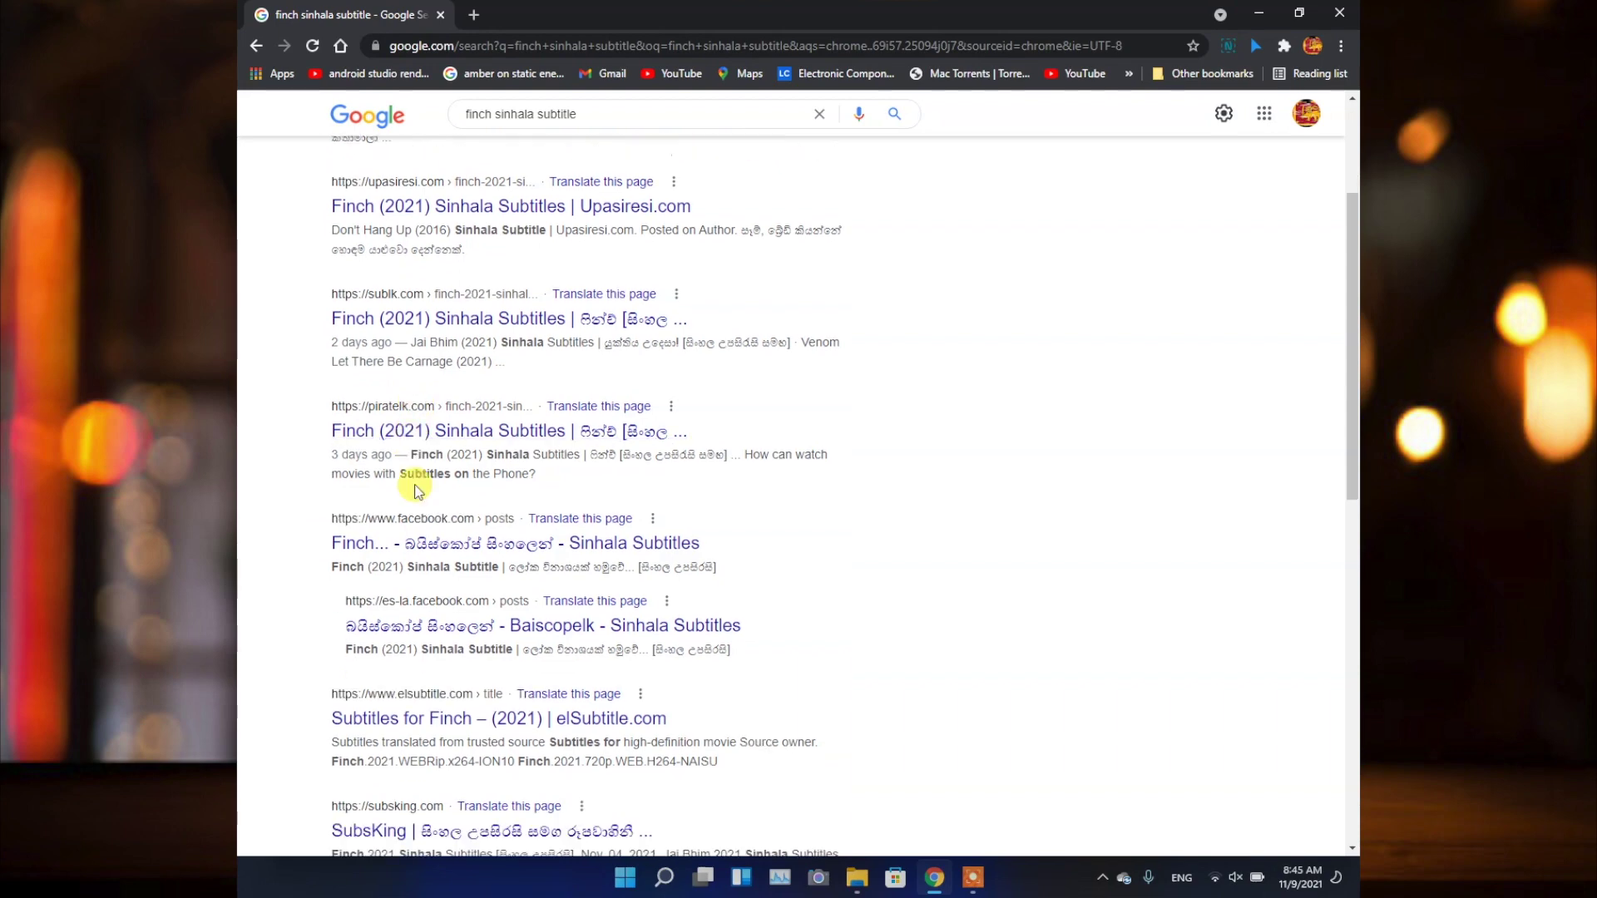
scroll(416, 499, down, 6)
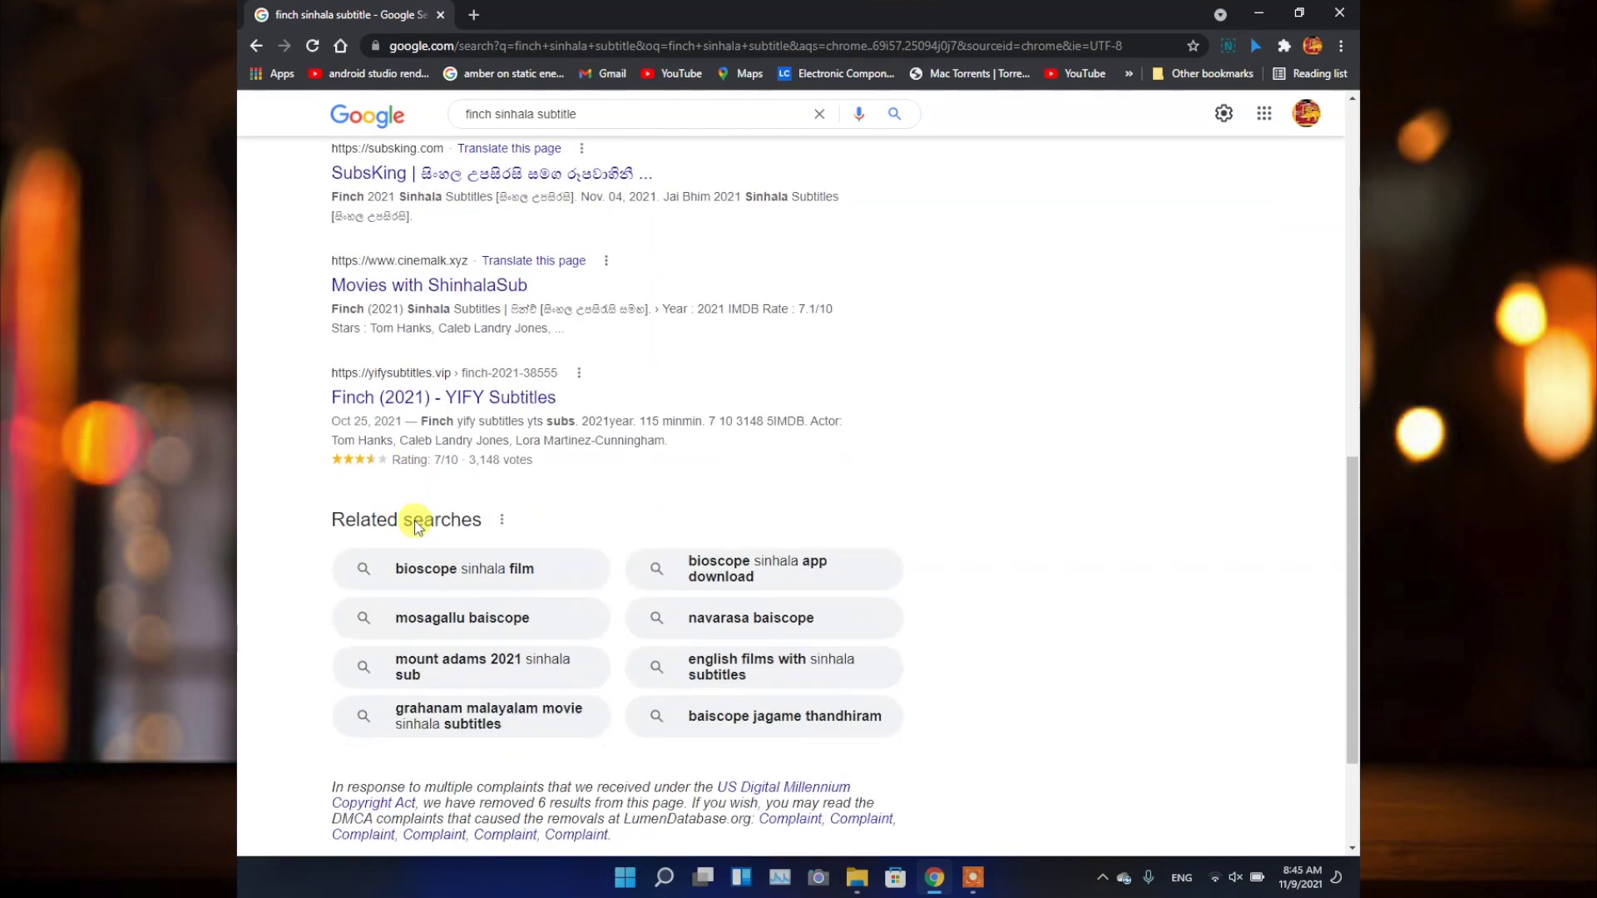
scroll(415, 500, up, 8)
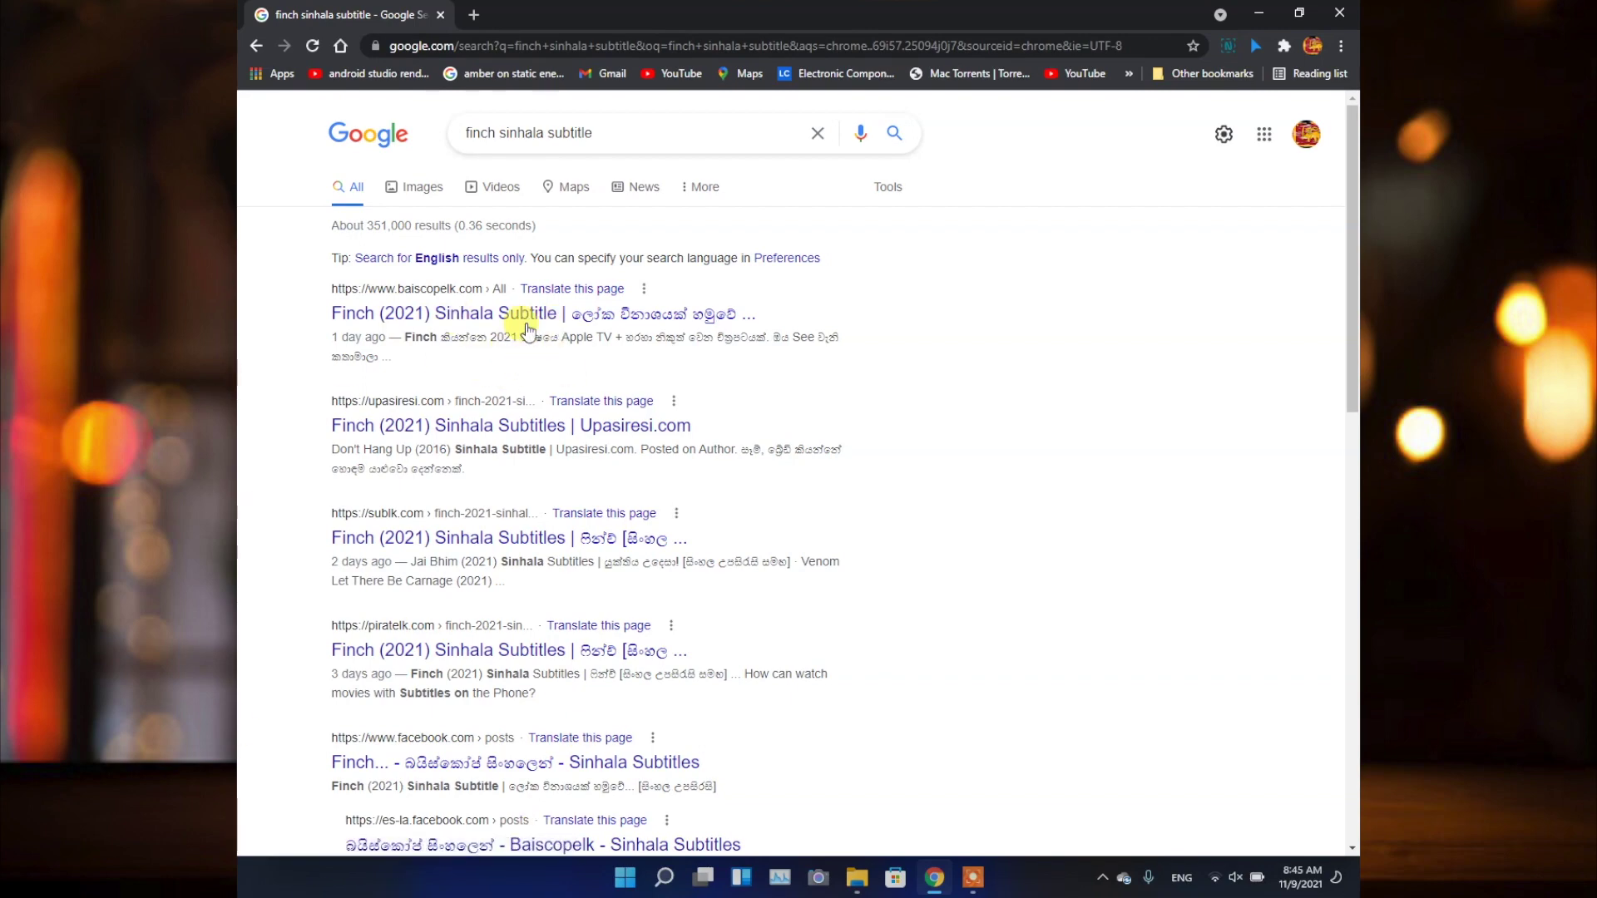
click(529, 314)
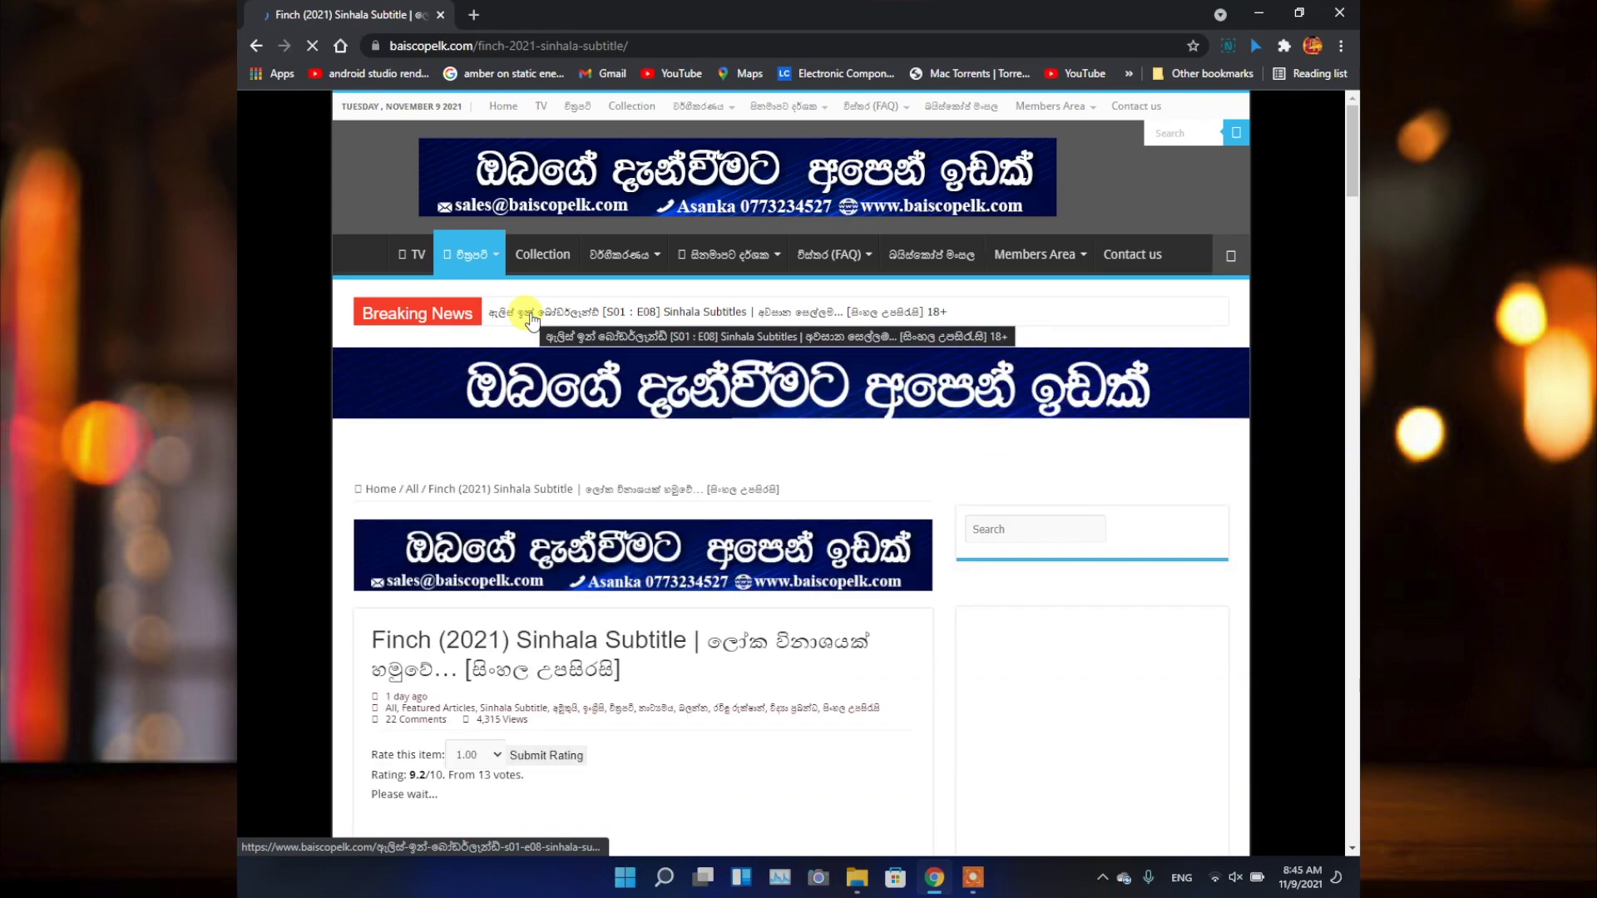
Step: Download the Sinhala subtitle archive from the Finch (2021) subtitle page
scroll(529, 314, down, 2)
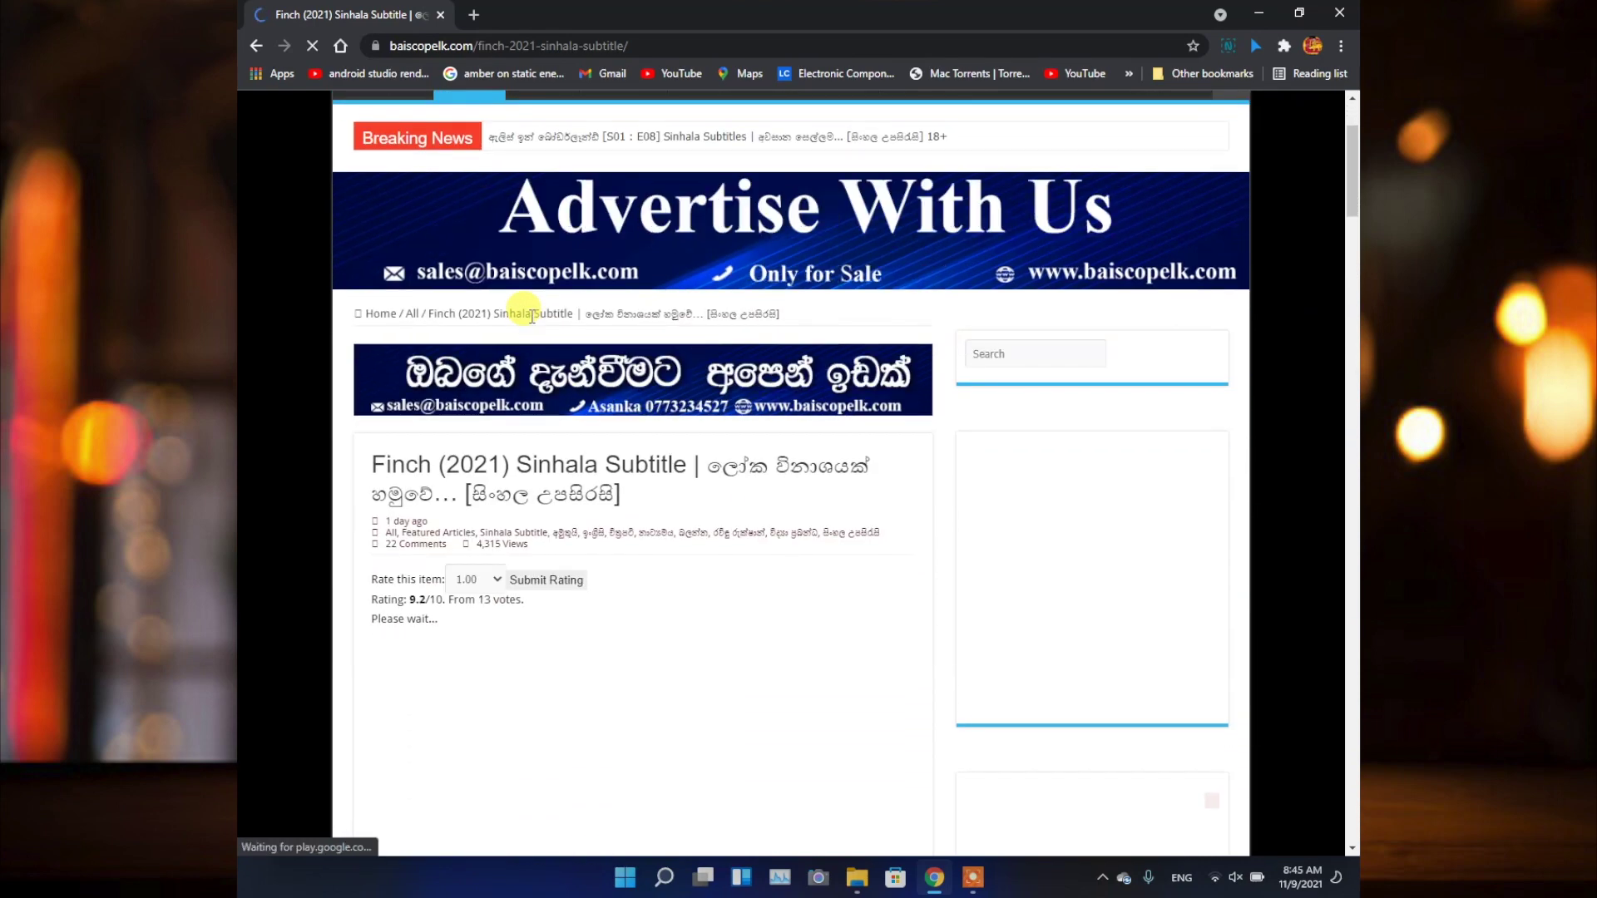
scroll(530, 316, down, 2)
scroll(530, 319, down, 13)
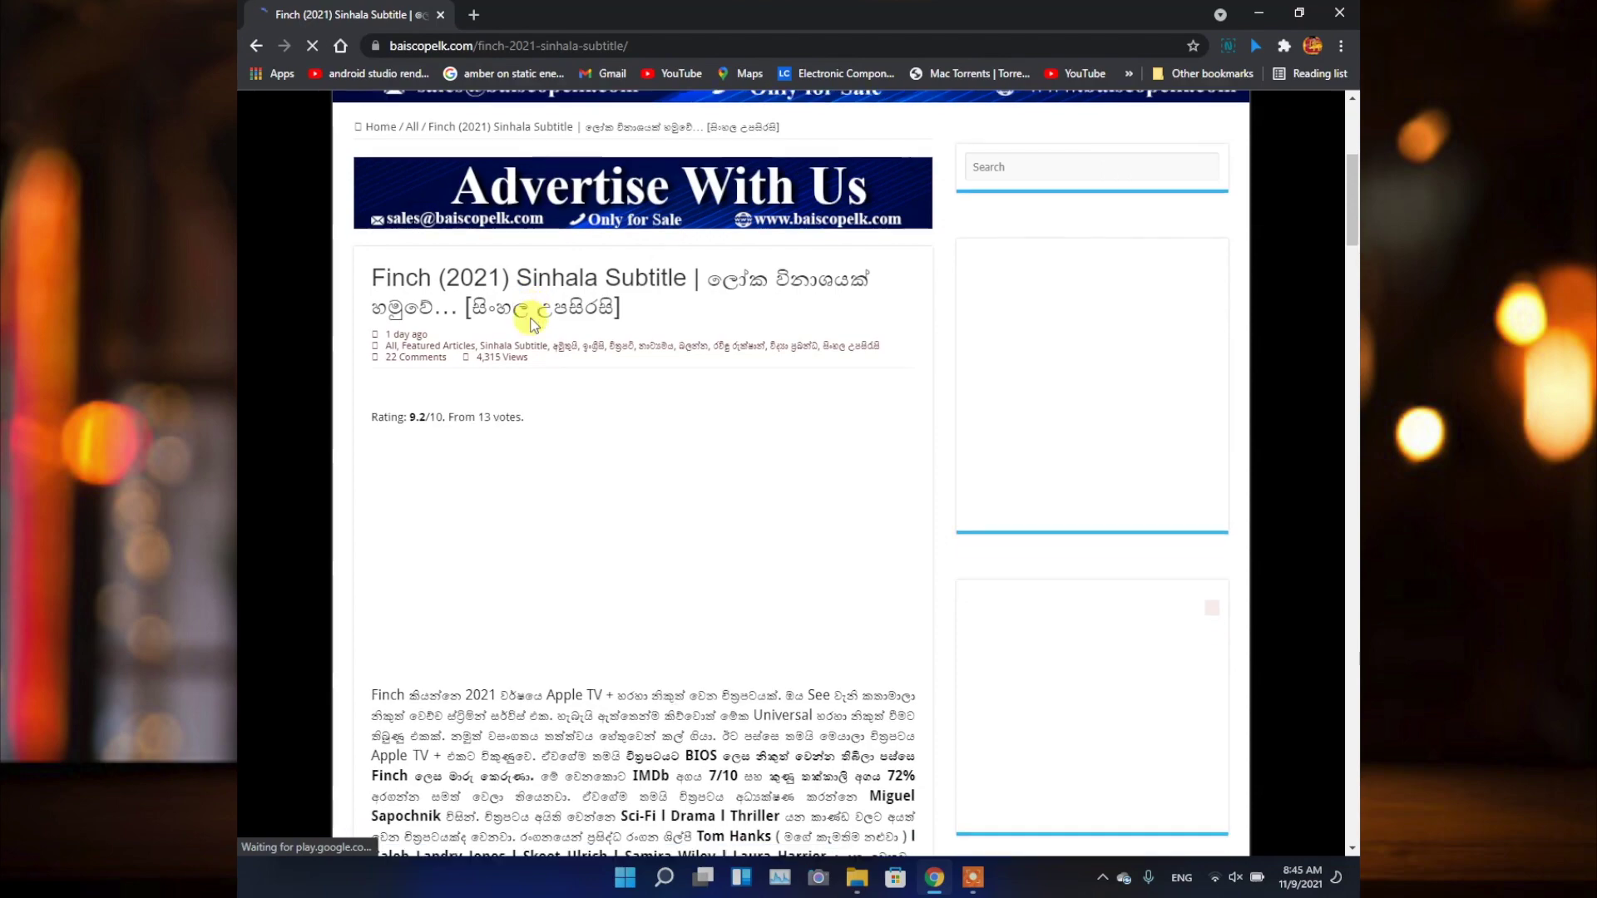
scroll(527, 351, up, 4)
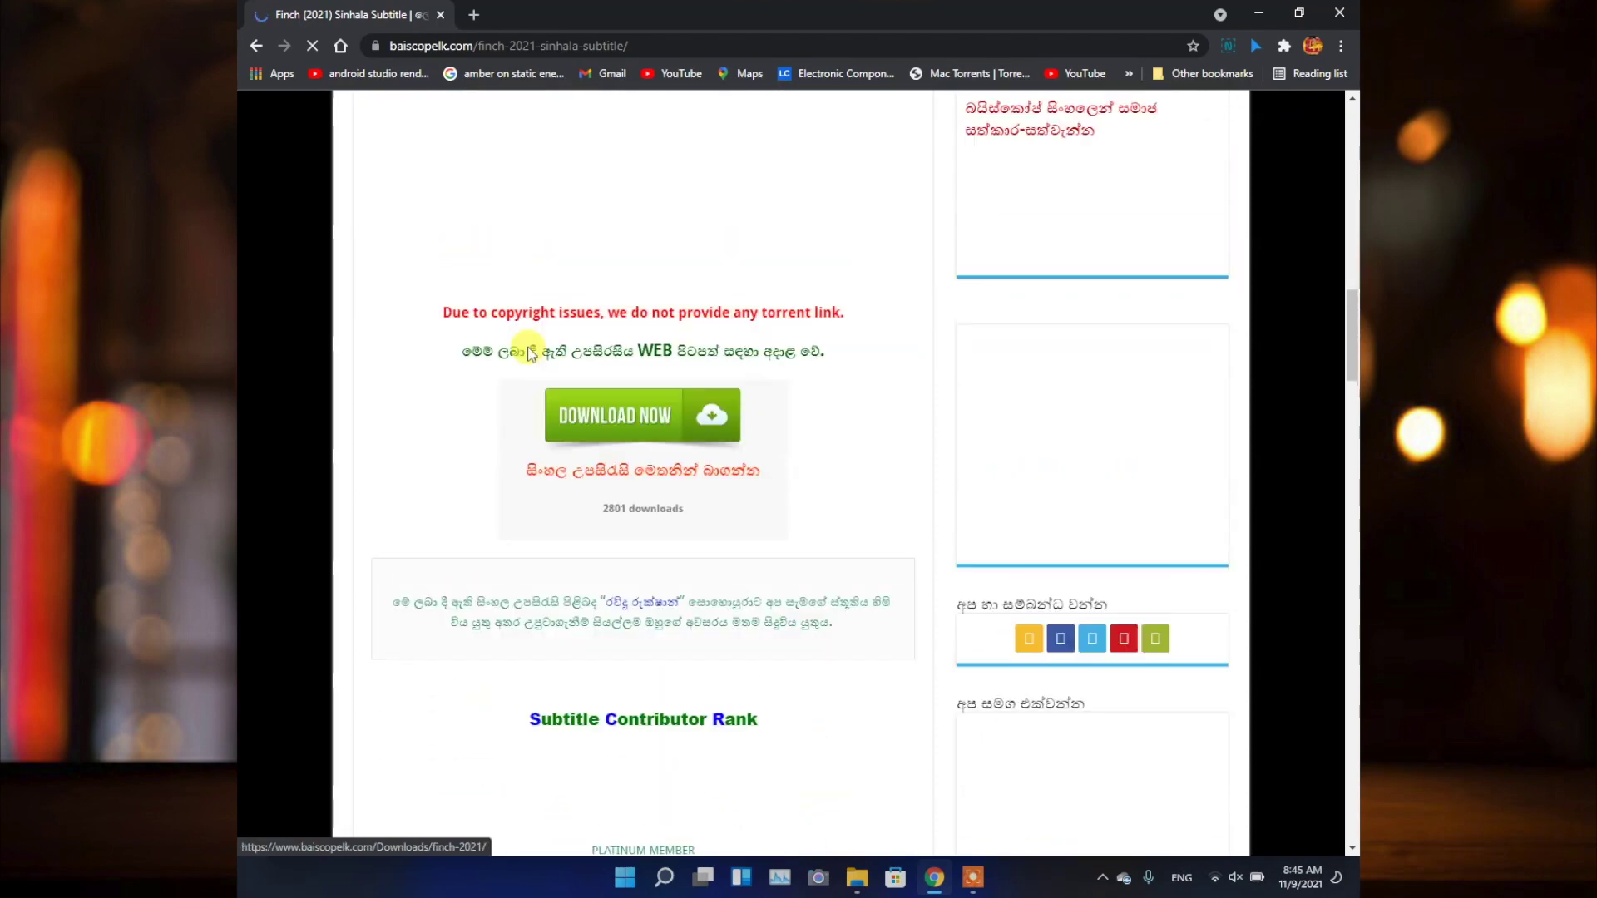
scroll(533, 349, down, 4)
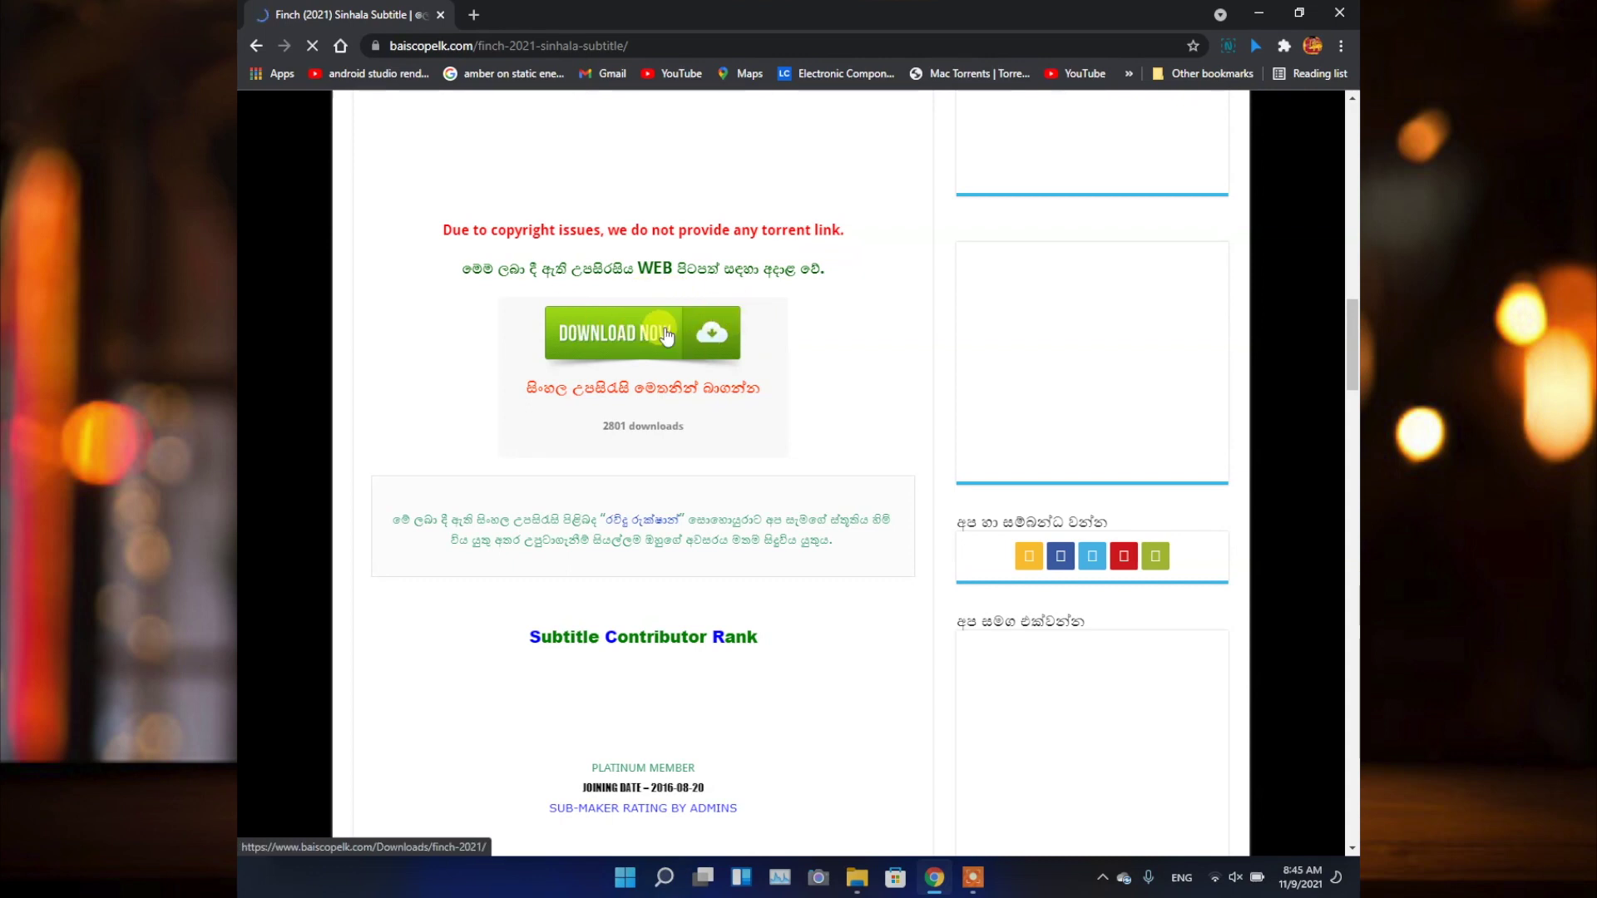
scroll(633, 333, up, 2)
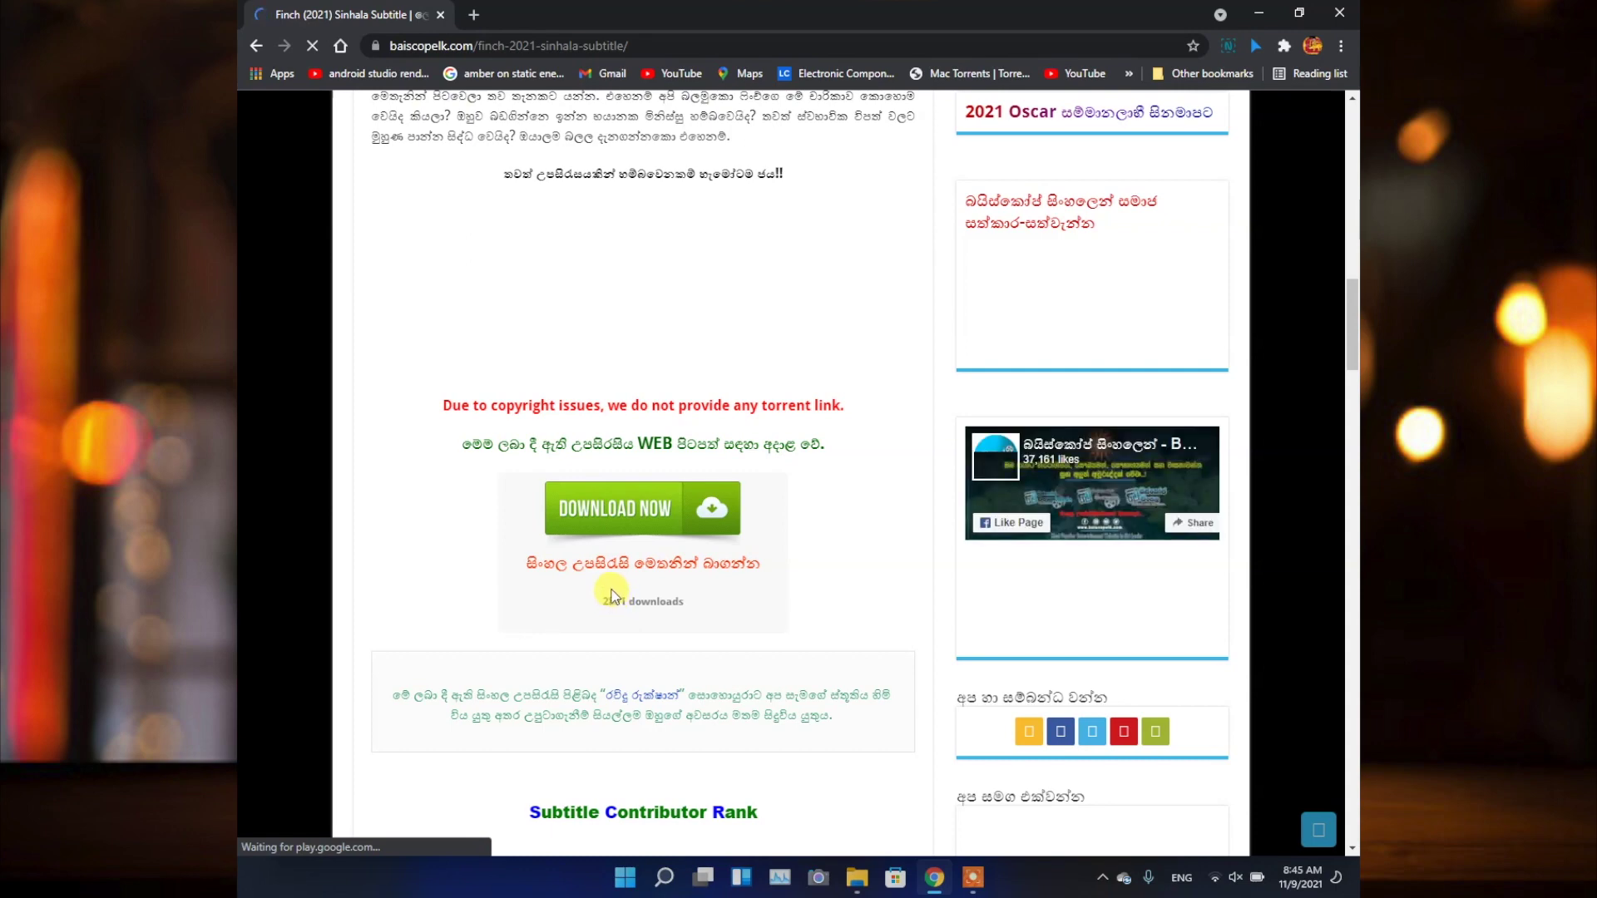
click(687, 510)
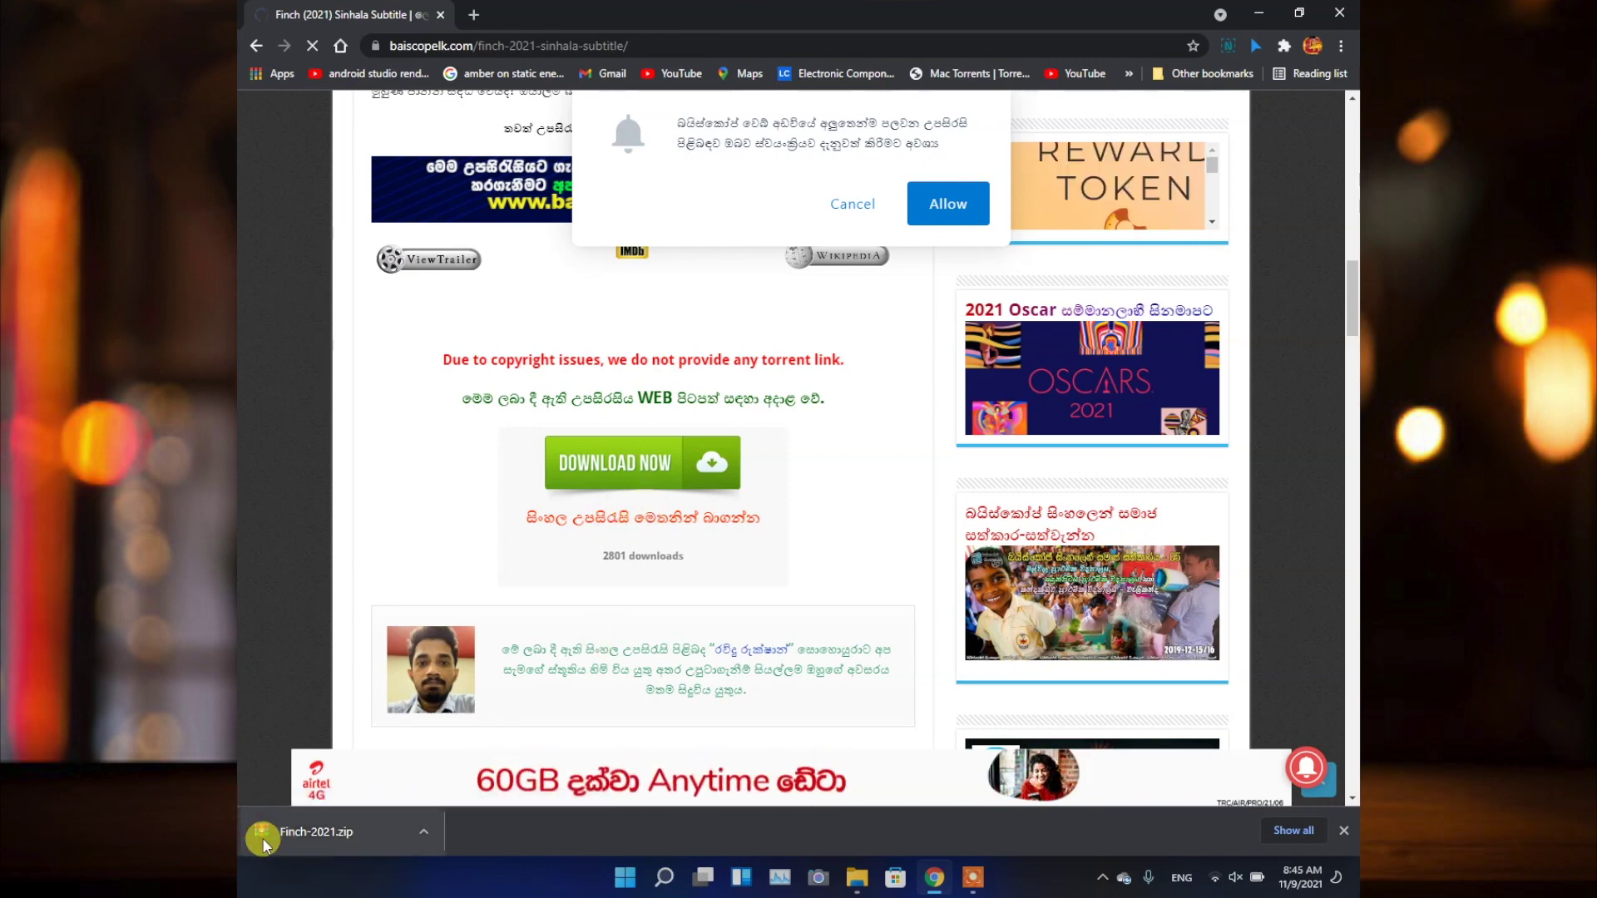
Step: Open the downloaded Finch-2021.zip in WinRAR, extract its contents to the Desktop and close the archive
click(424, 832)
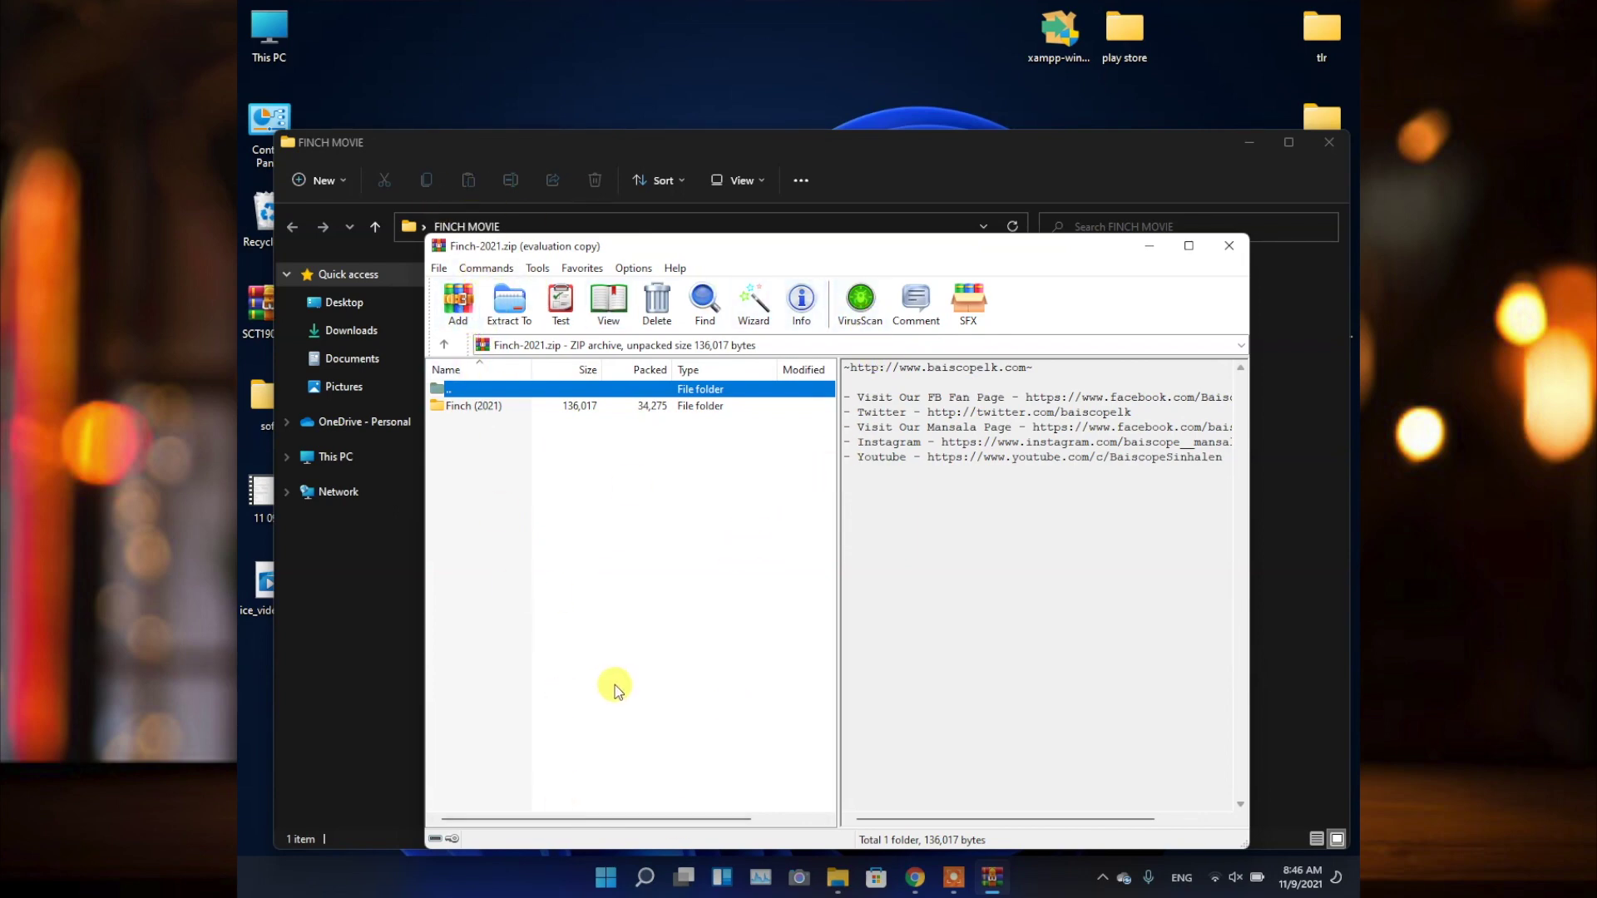
click(505, 304)
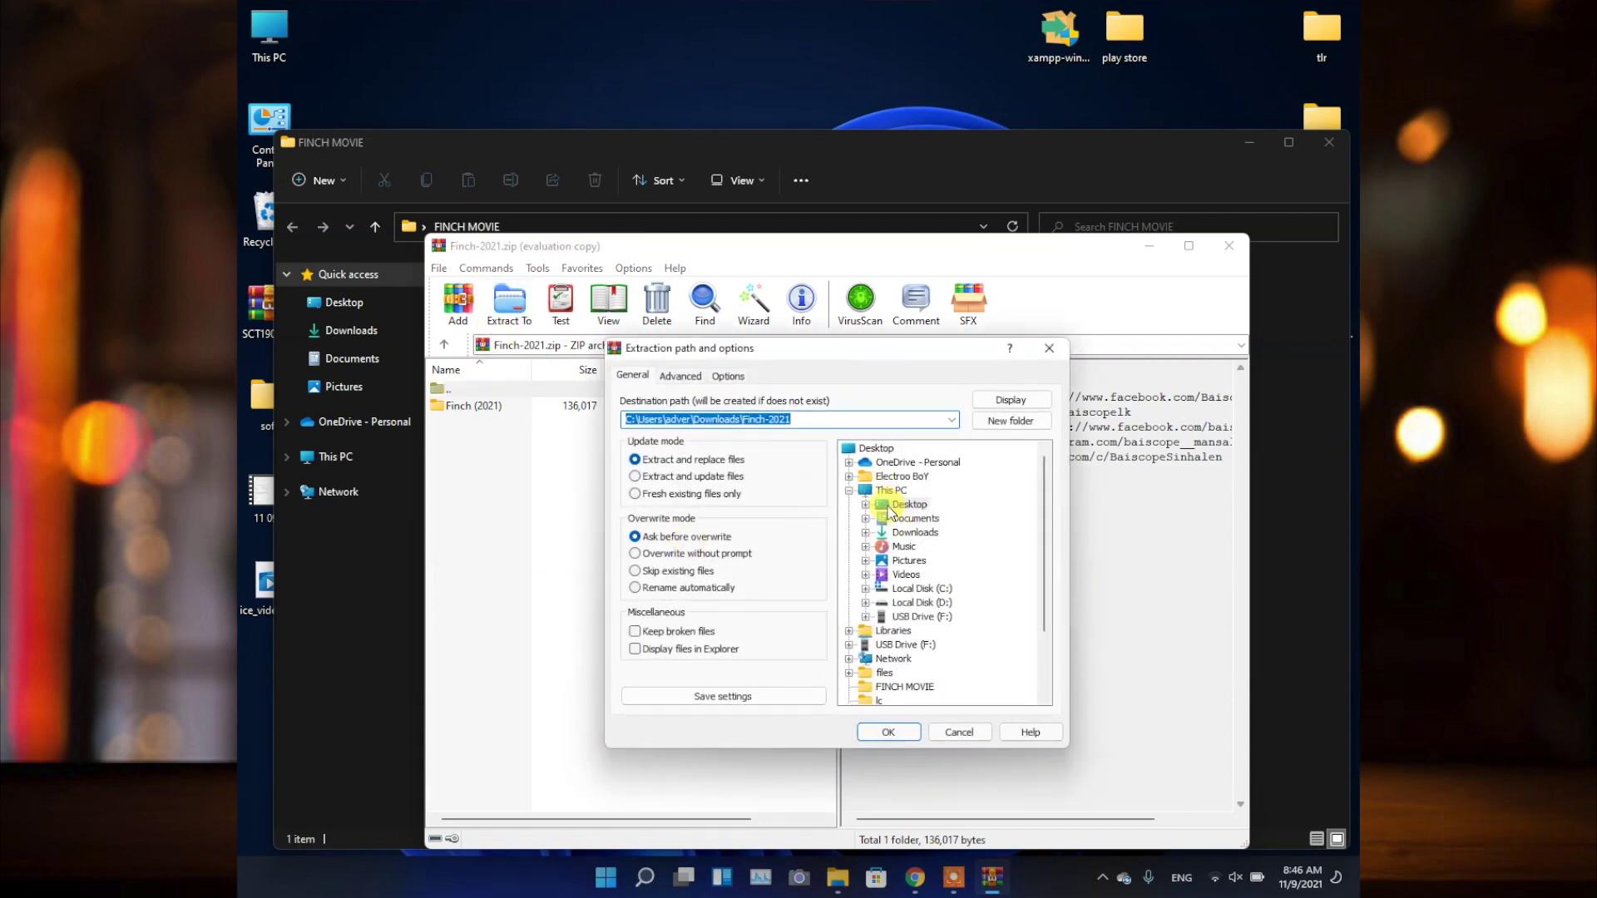
click(888, 509)
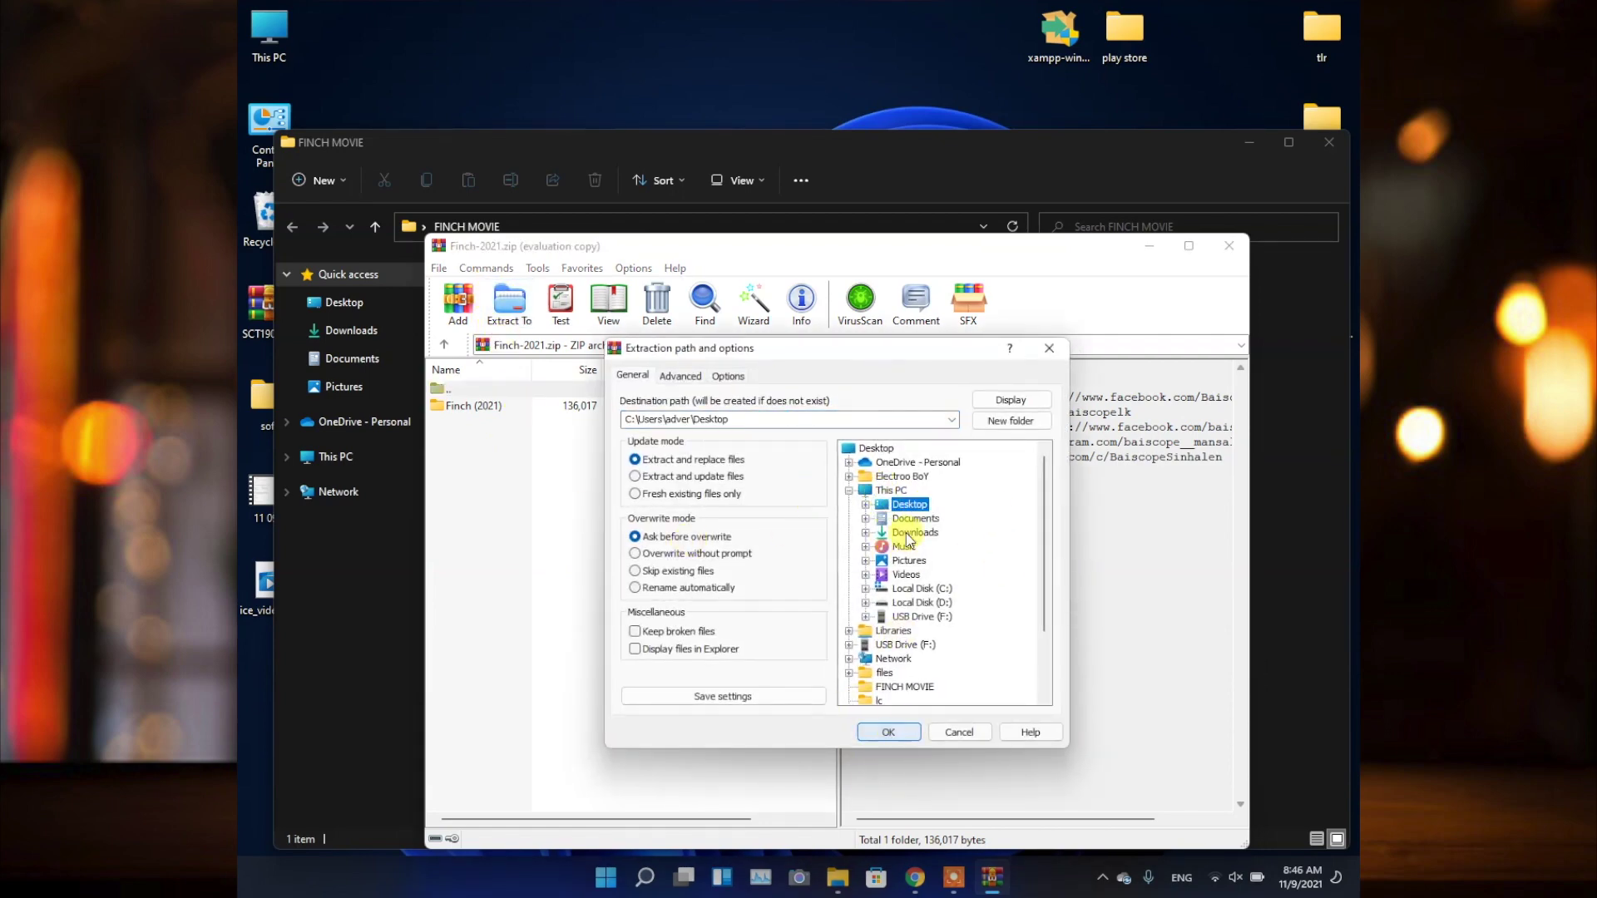
click(875, 731)
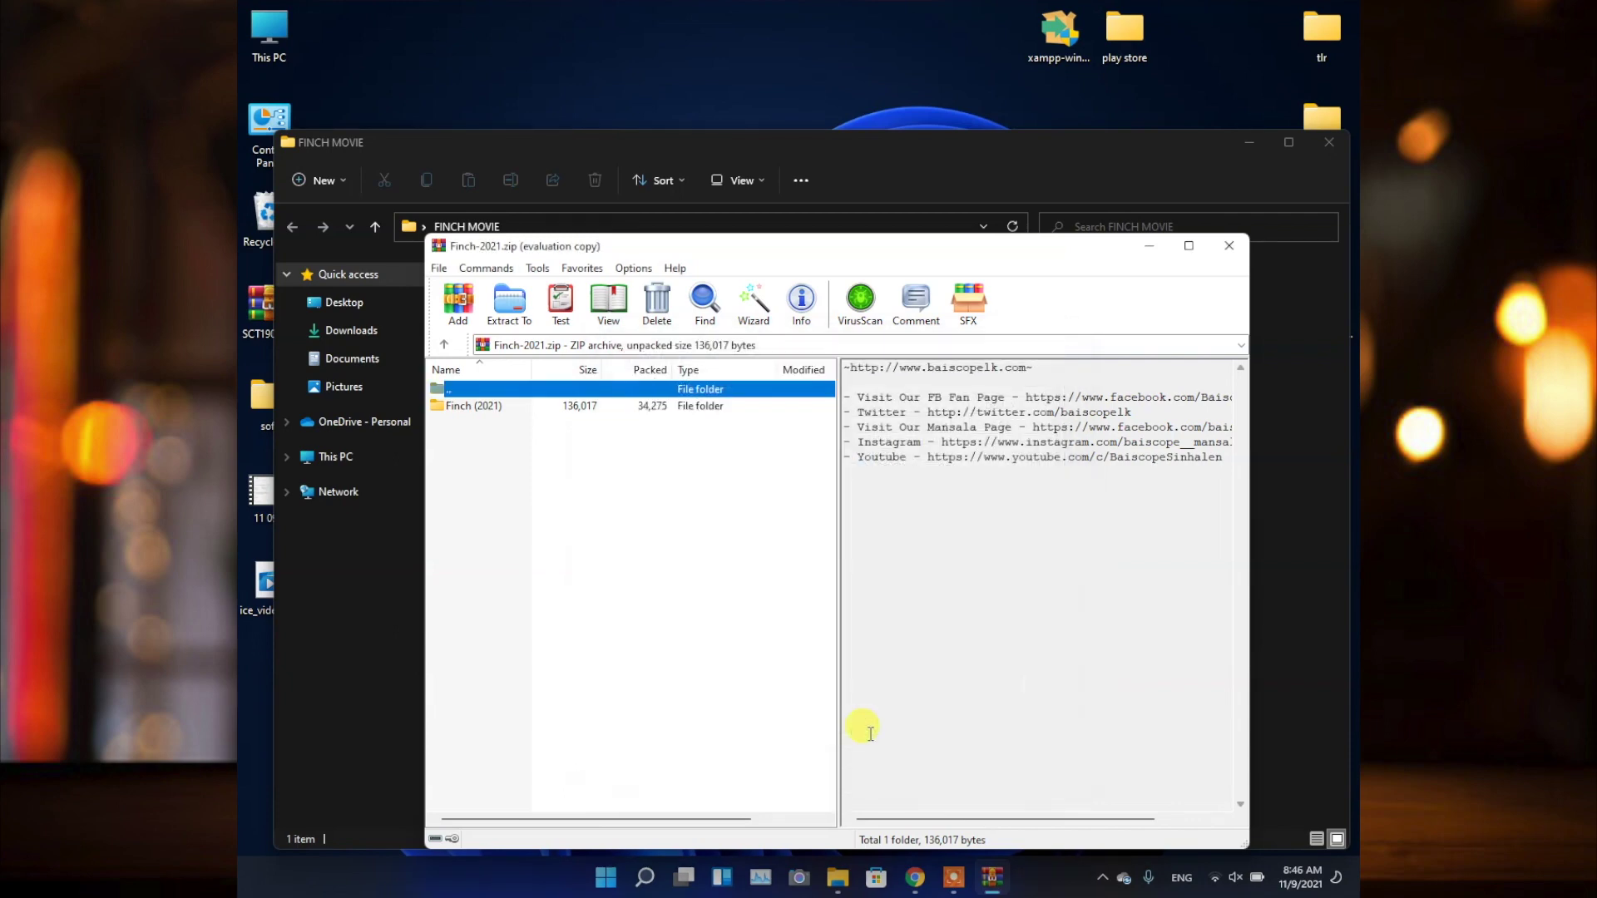
click(1225, 245)
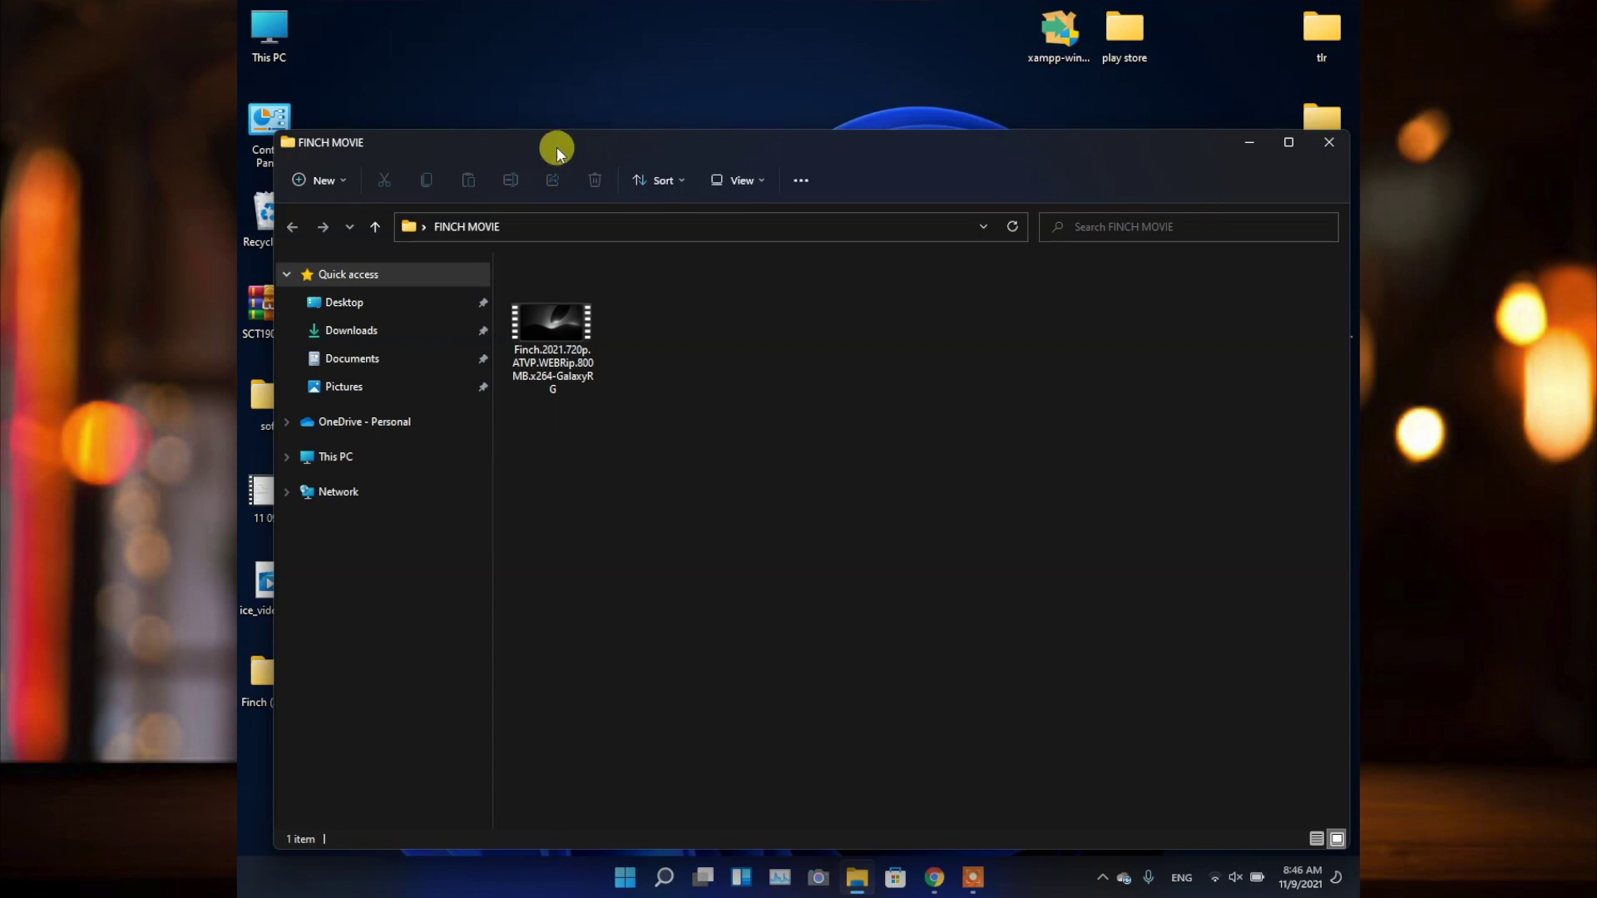
Step: Open the extracted Finch (2021) folder alongside FINCH MOVIE and move the SRT subtitle file into the FINCH MOVIE folder
drag(556, 147, 851, 101)
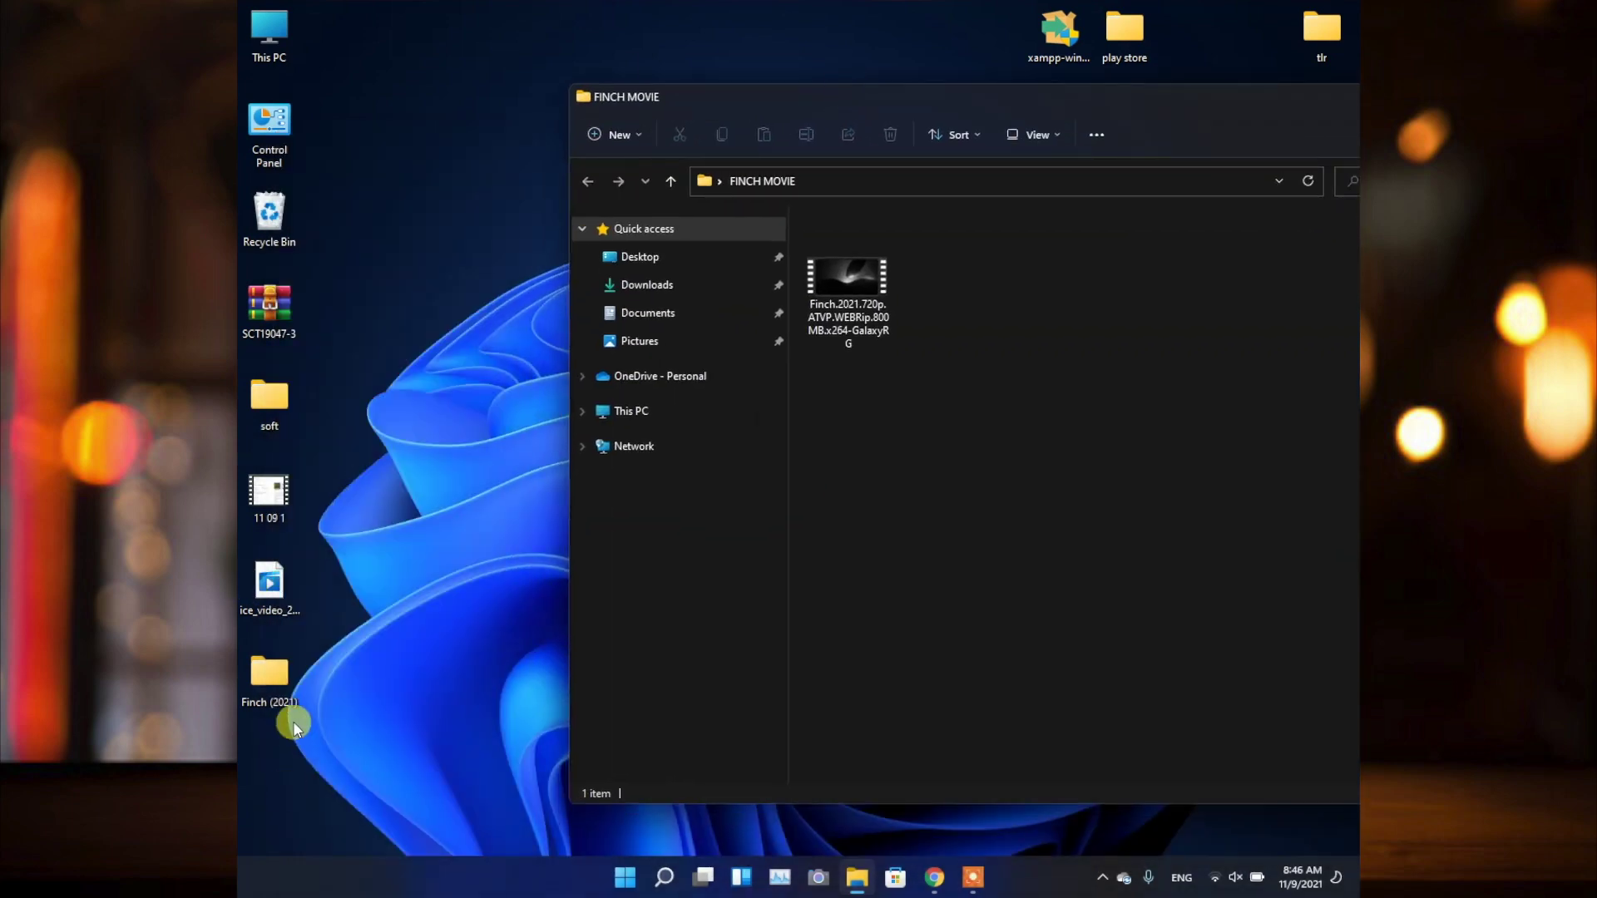
click(274, 670)
double_click(275, 670)
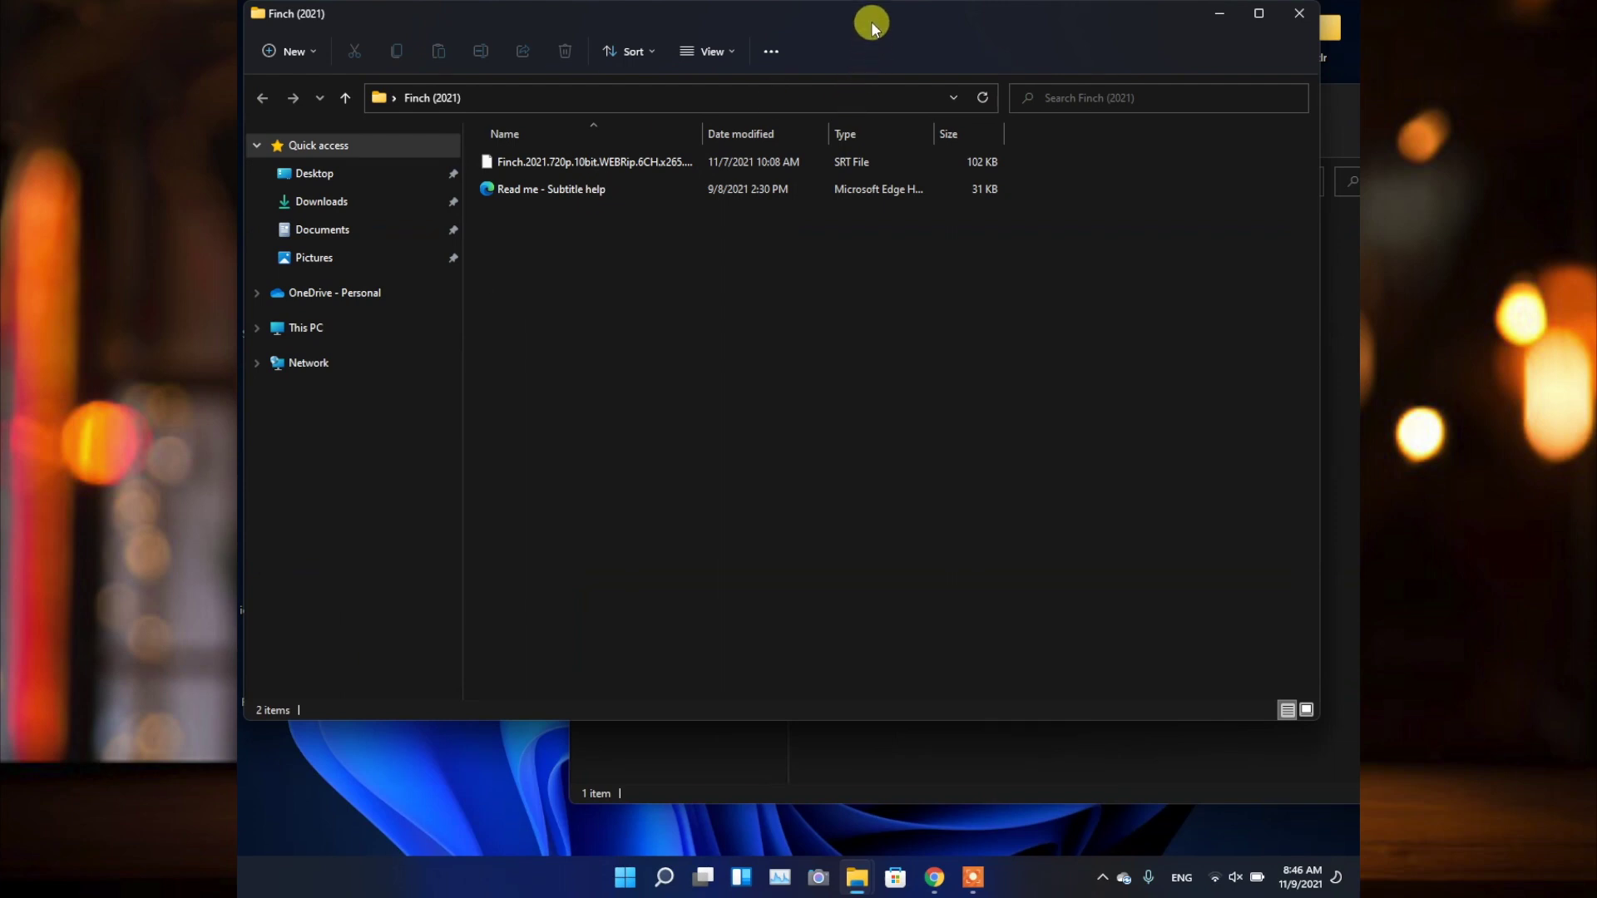
drag(866, 25, 963, 371)
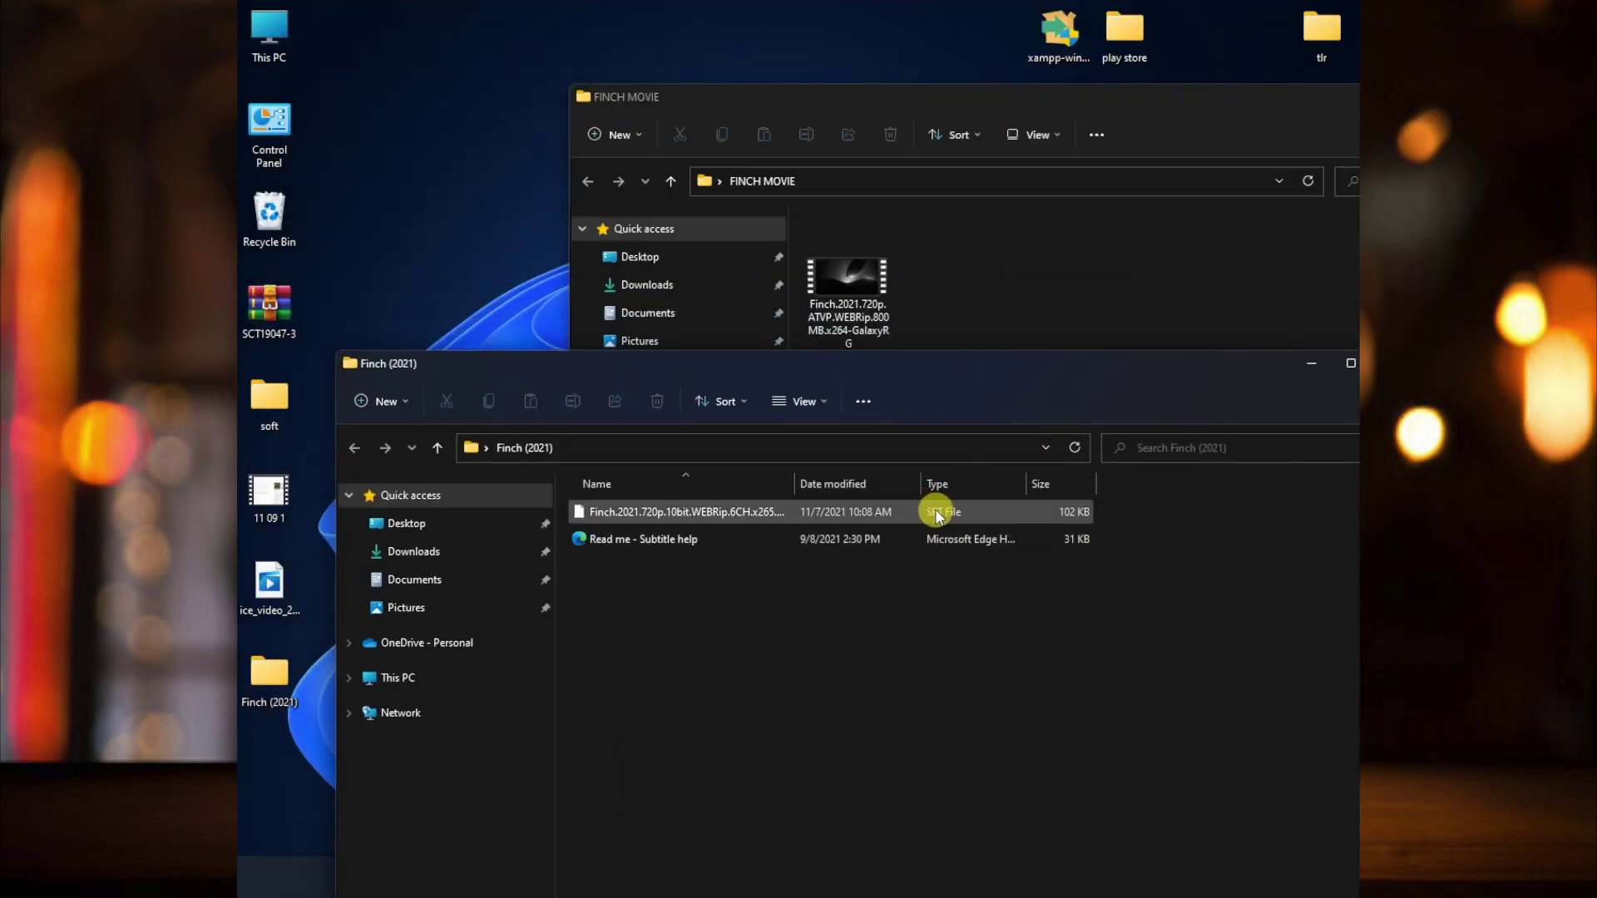
click(662, 512)
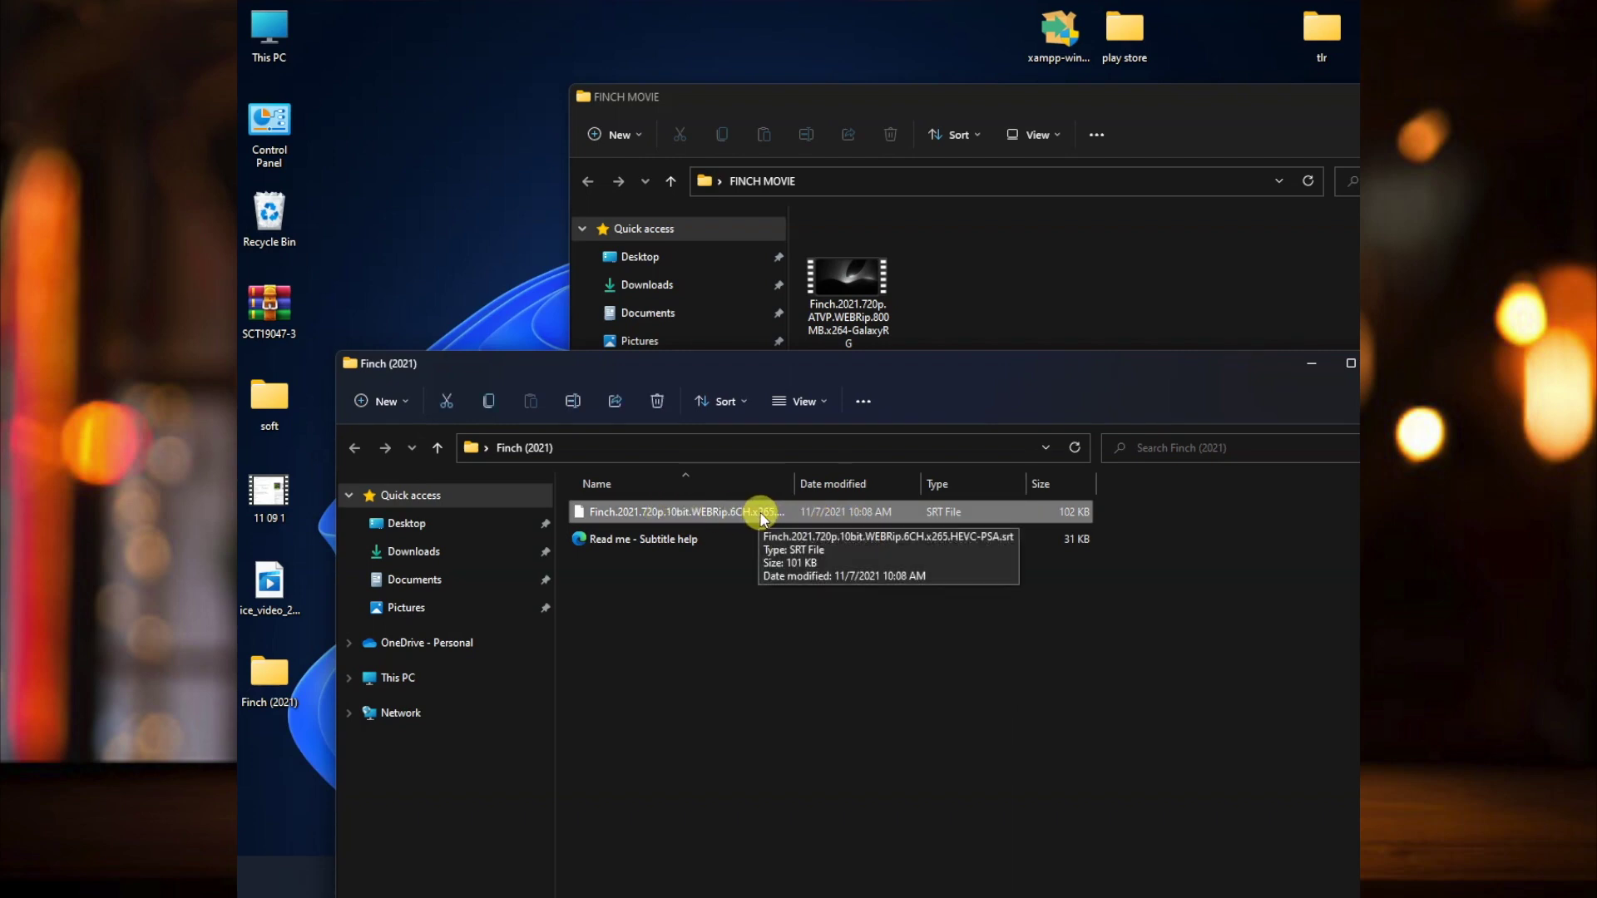
drag(762, 517, 995, 321)
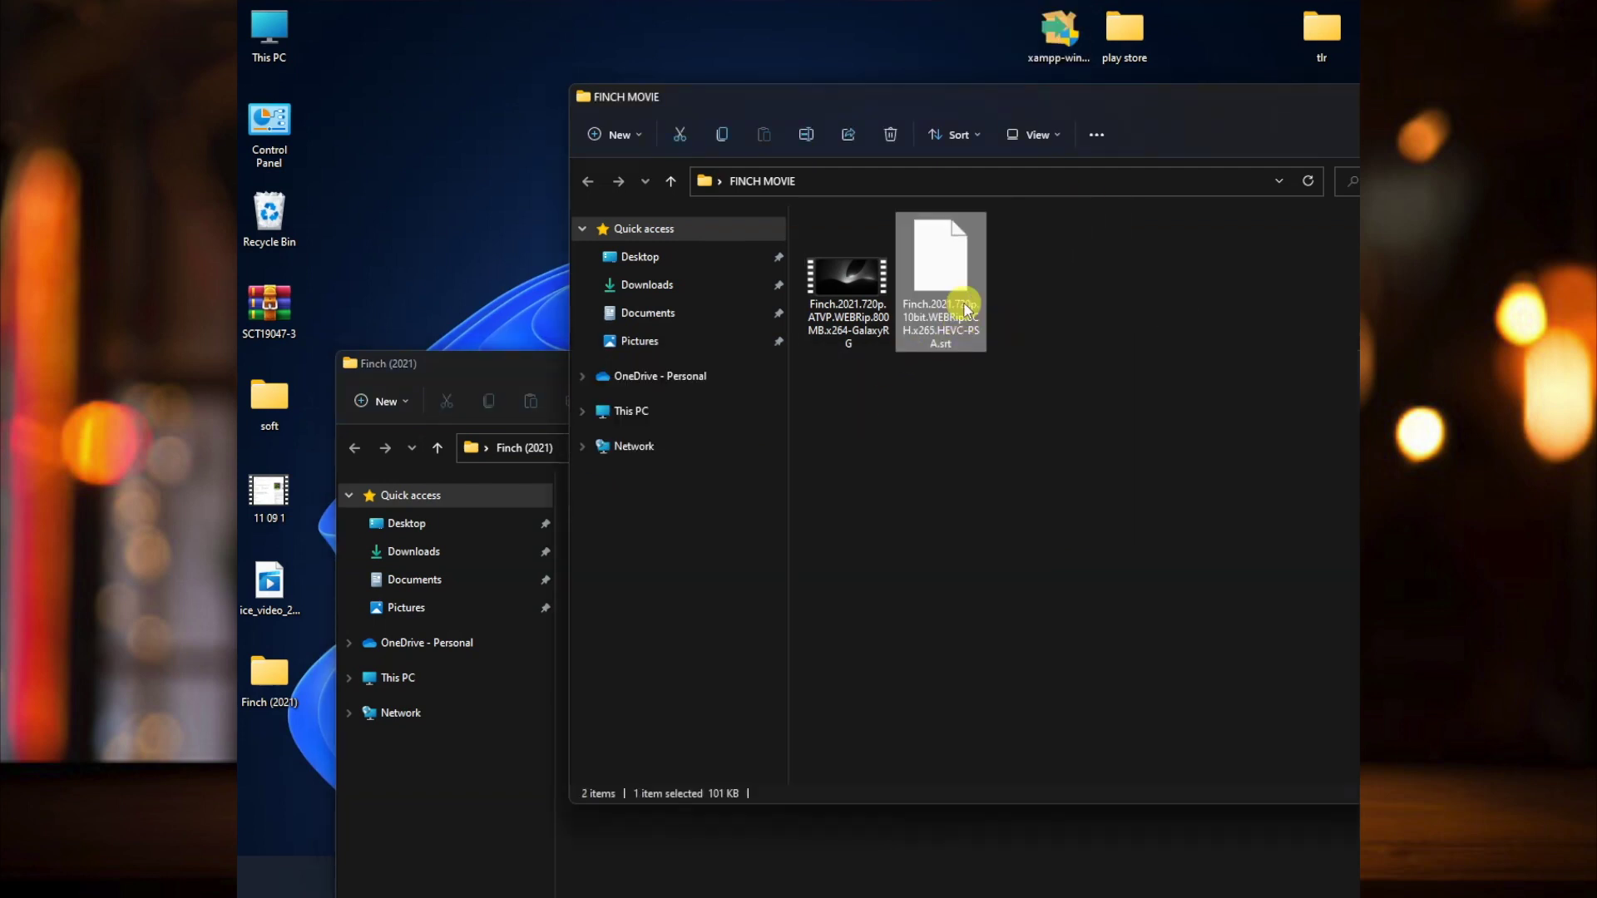
Step: Open the Finch movie paused in the video player and load the SRT file from the FINCH MOVIE folder as its subtitles
double_click(817, 288)
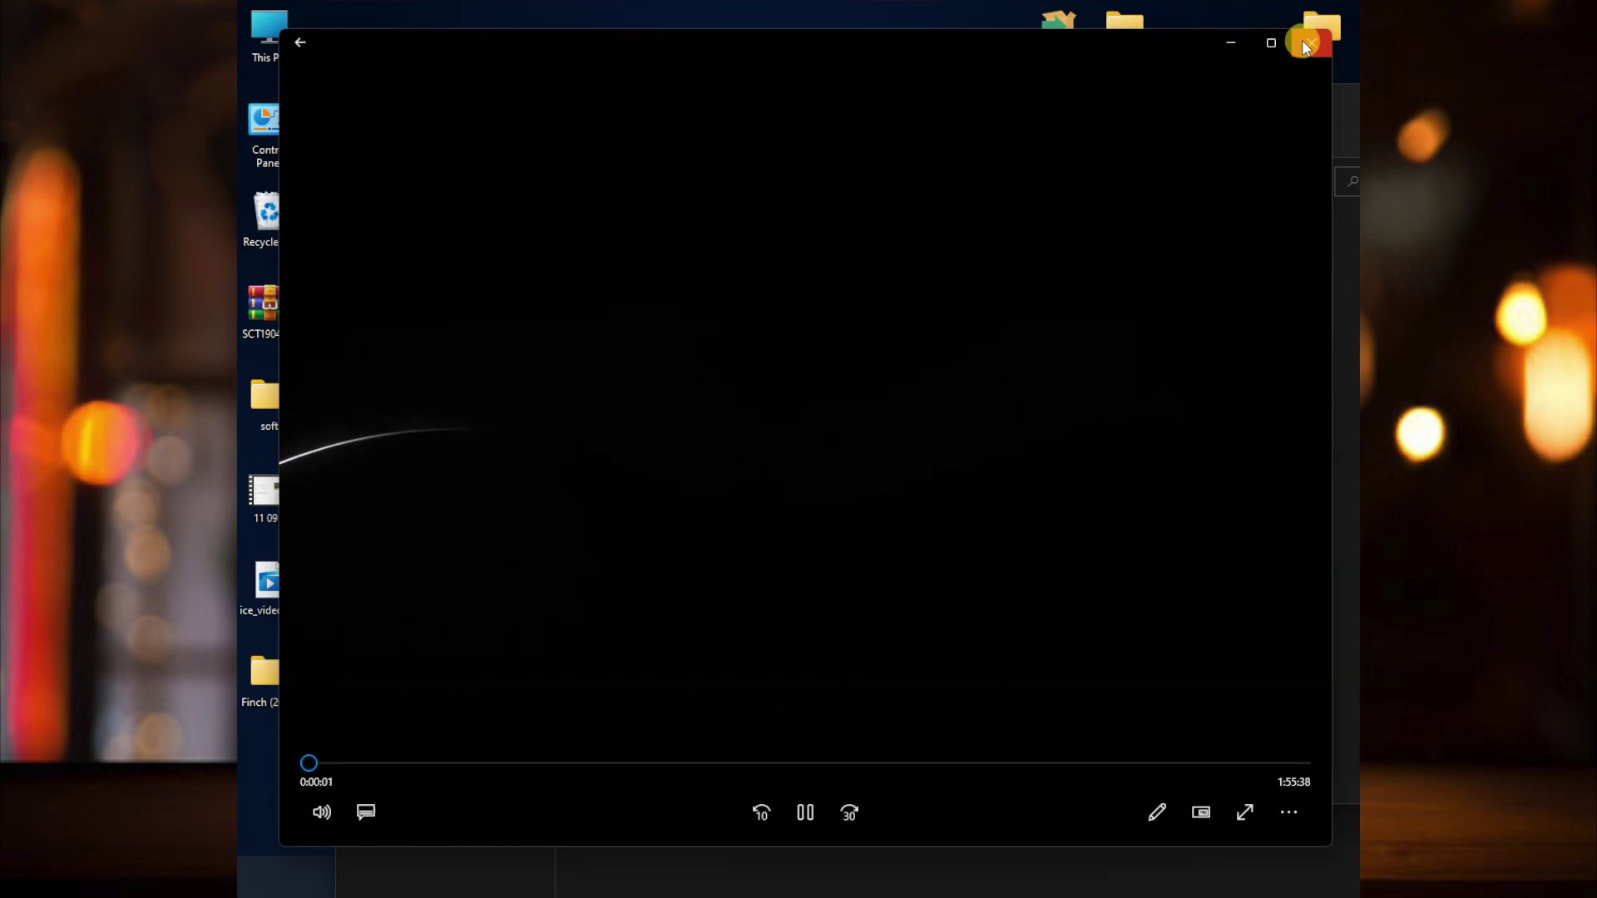
click(805, 812)
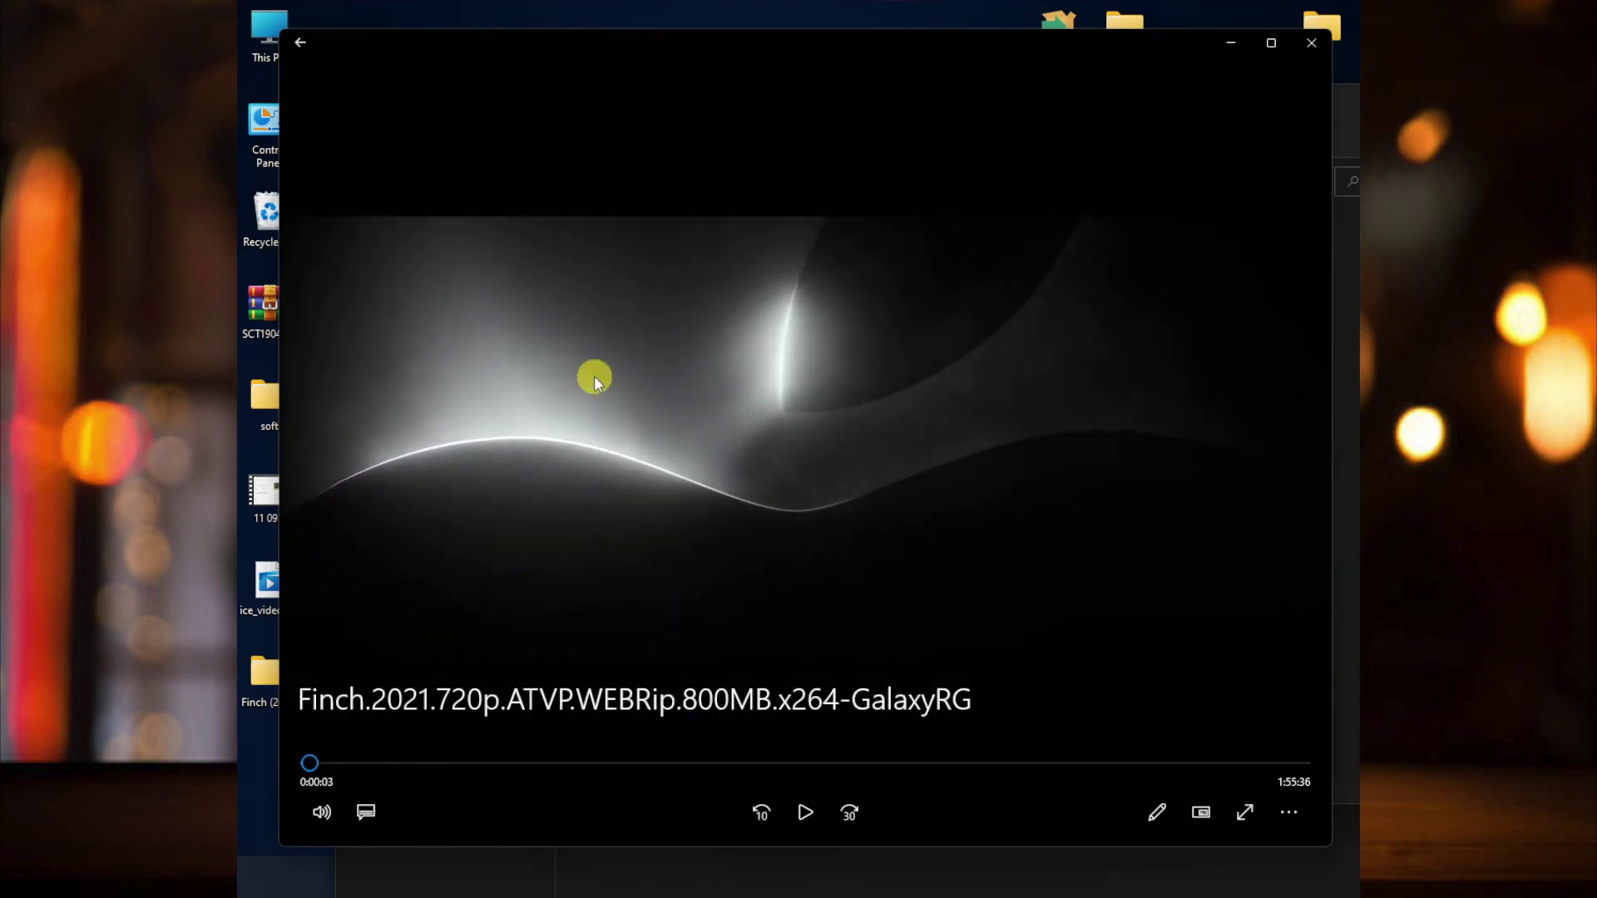
click(371, 810)
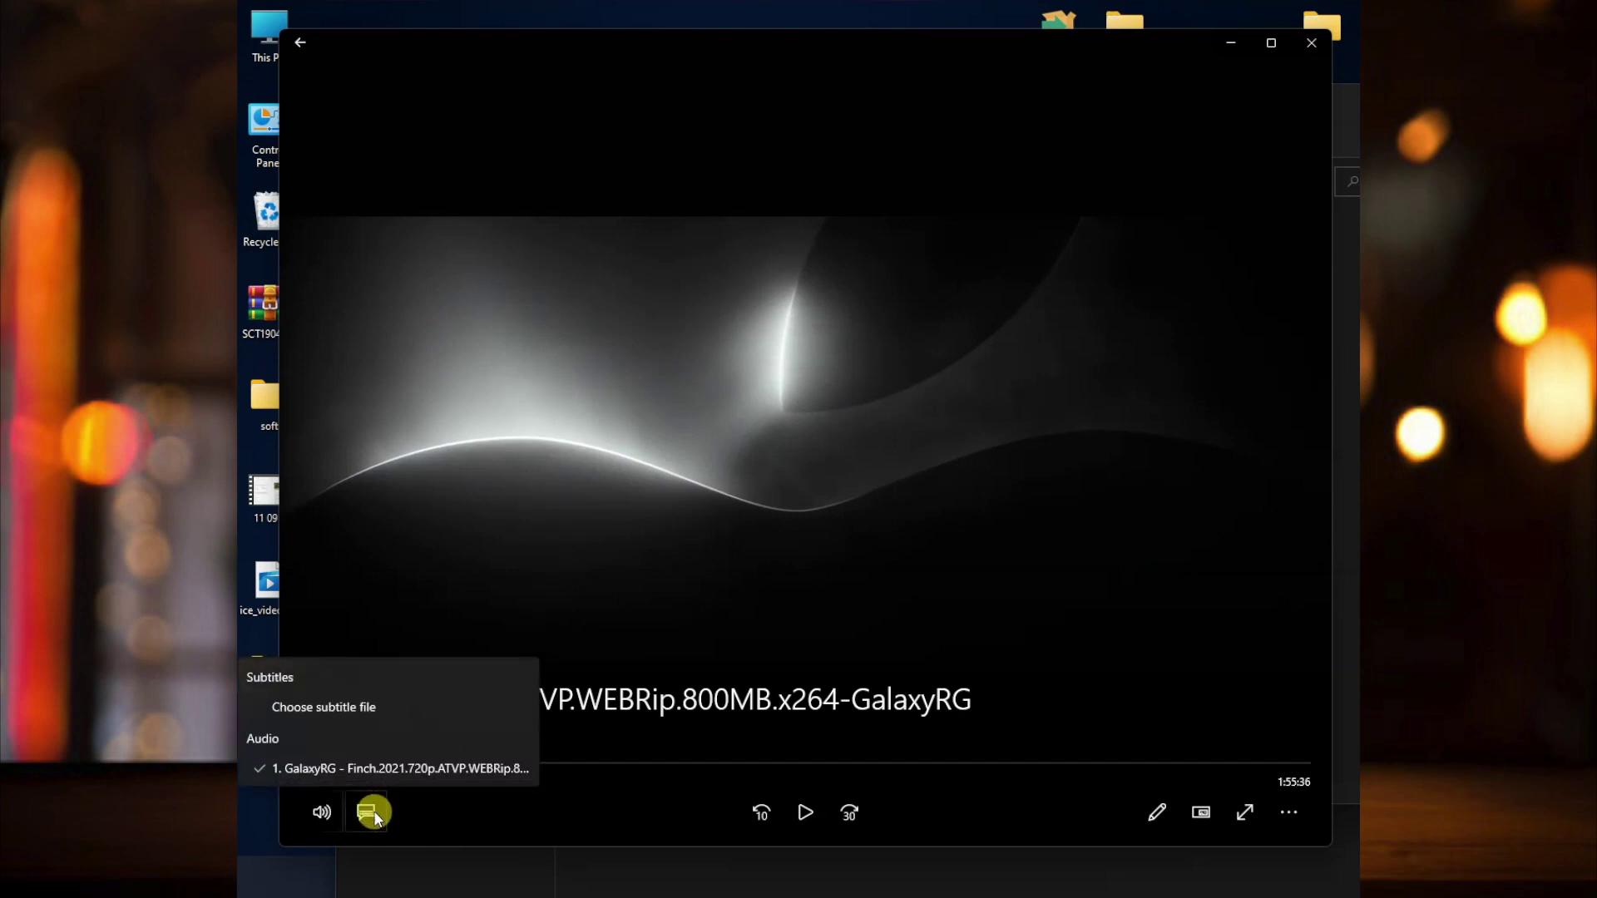
click(348, 709)
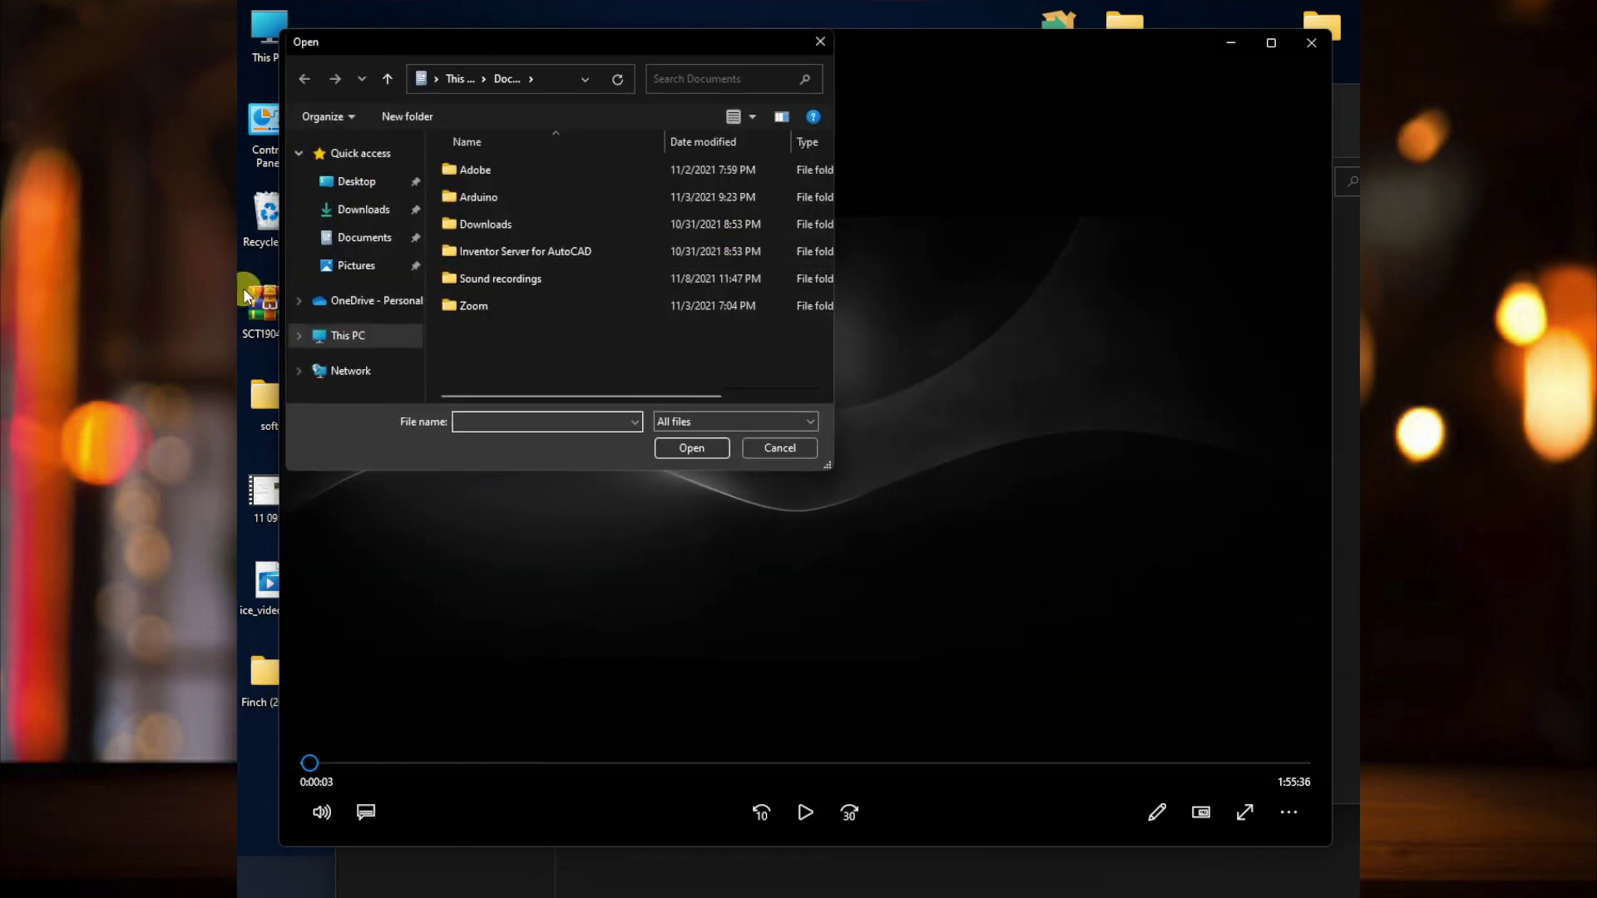
click(356, 182)
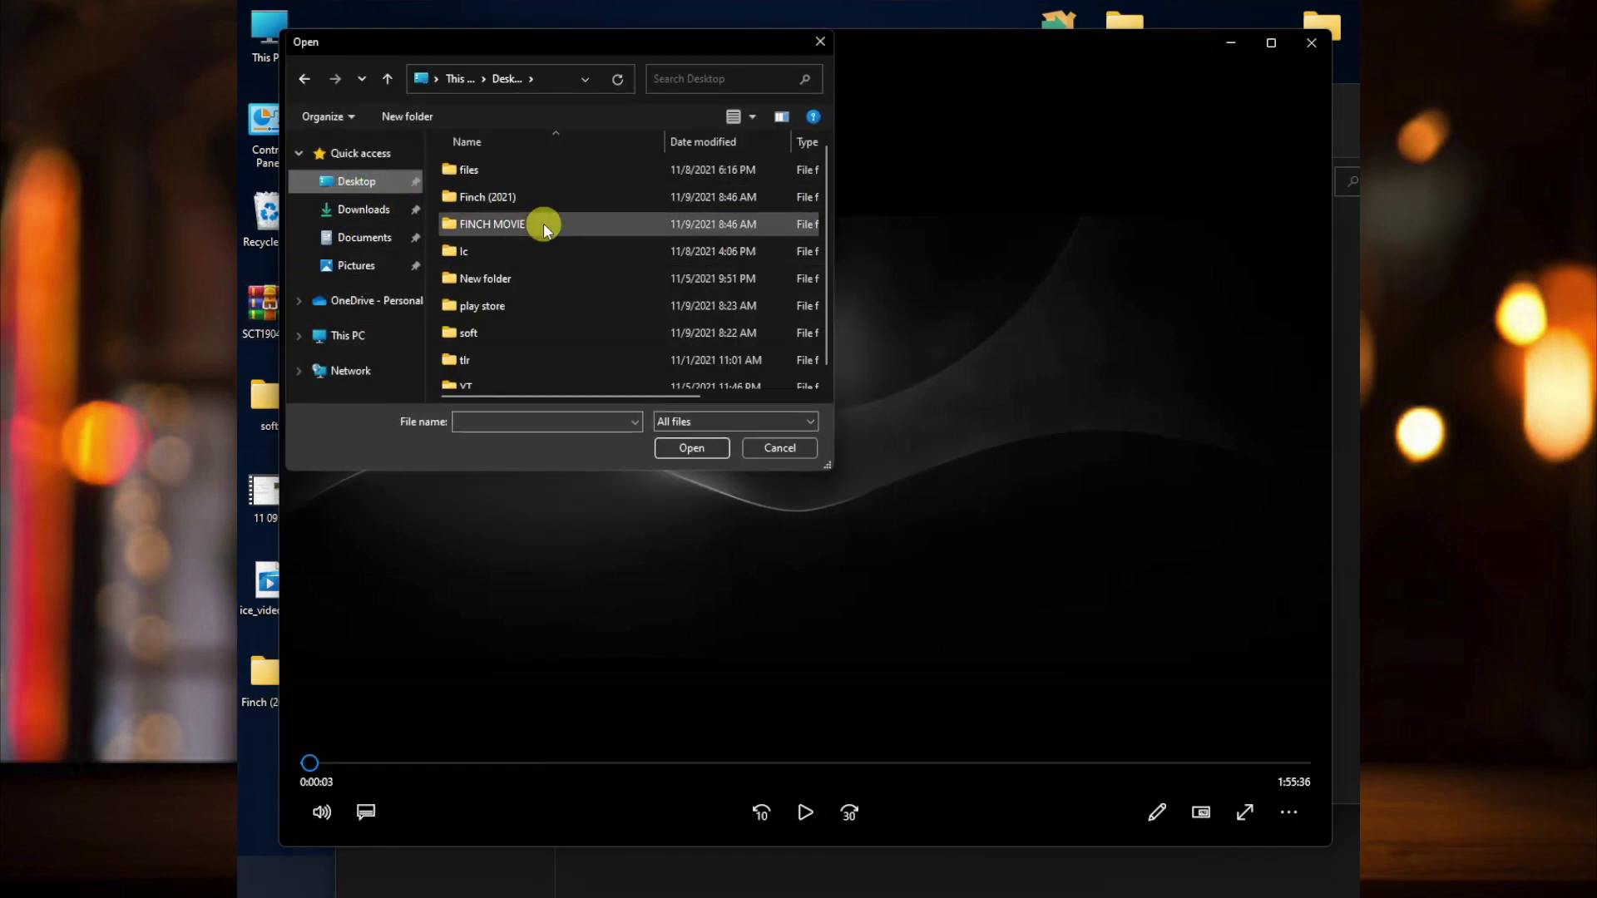
double_click(529, 222)
double_click(510, 167)
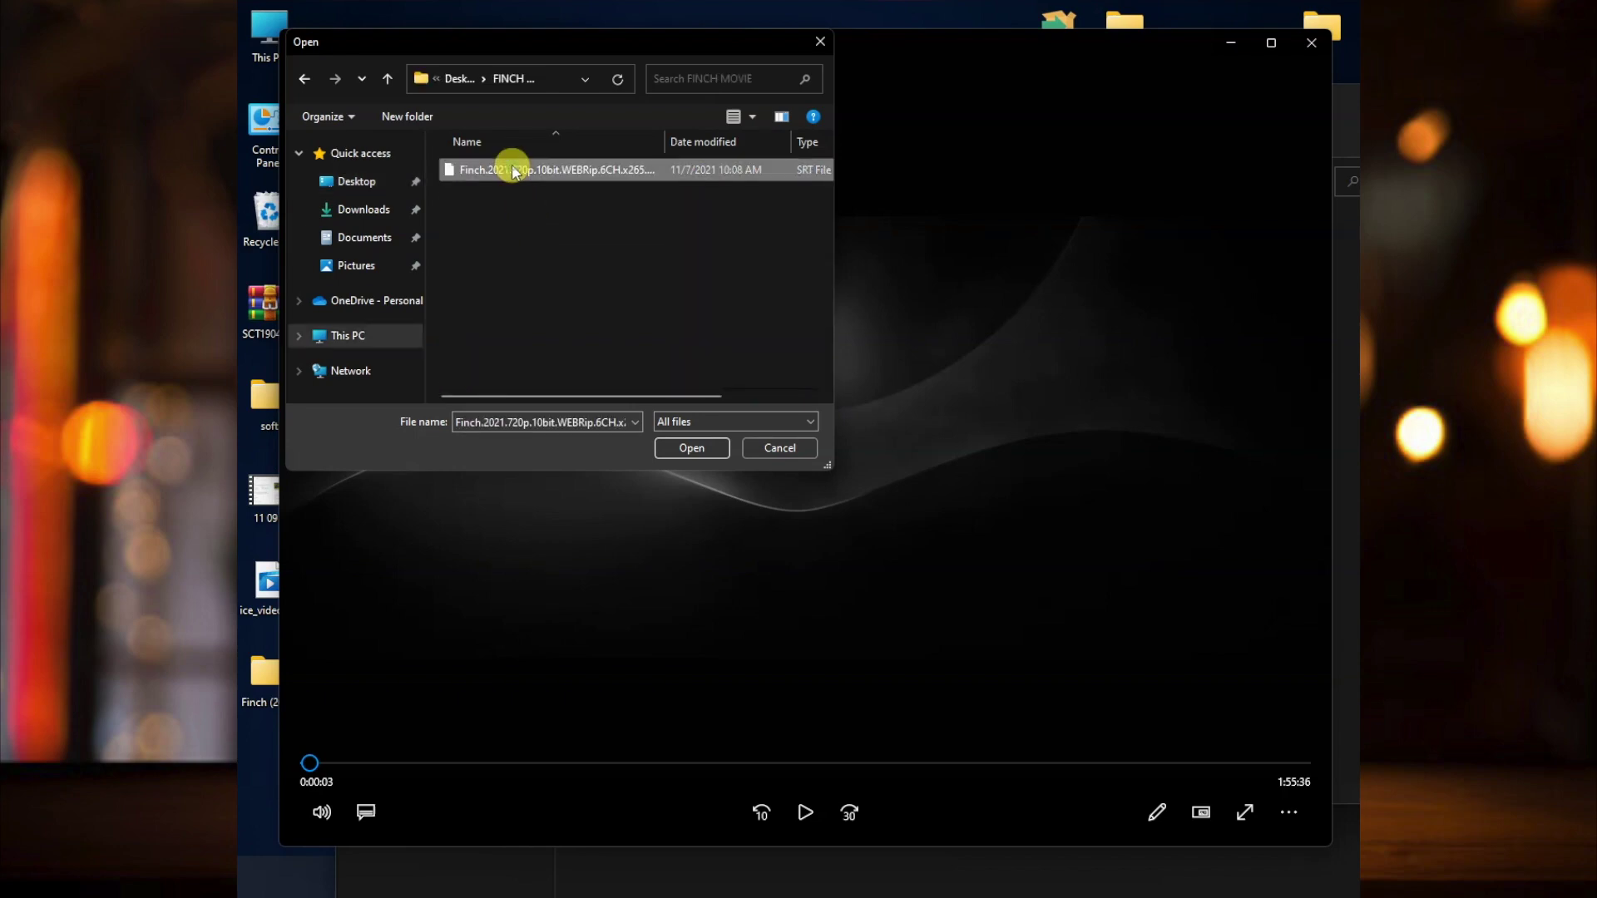
Step: Skip ahead to about 31 minutes into the Finch movie to check the Sinhala subtitles, and close the player
click(426, 758)
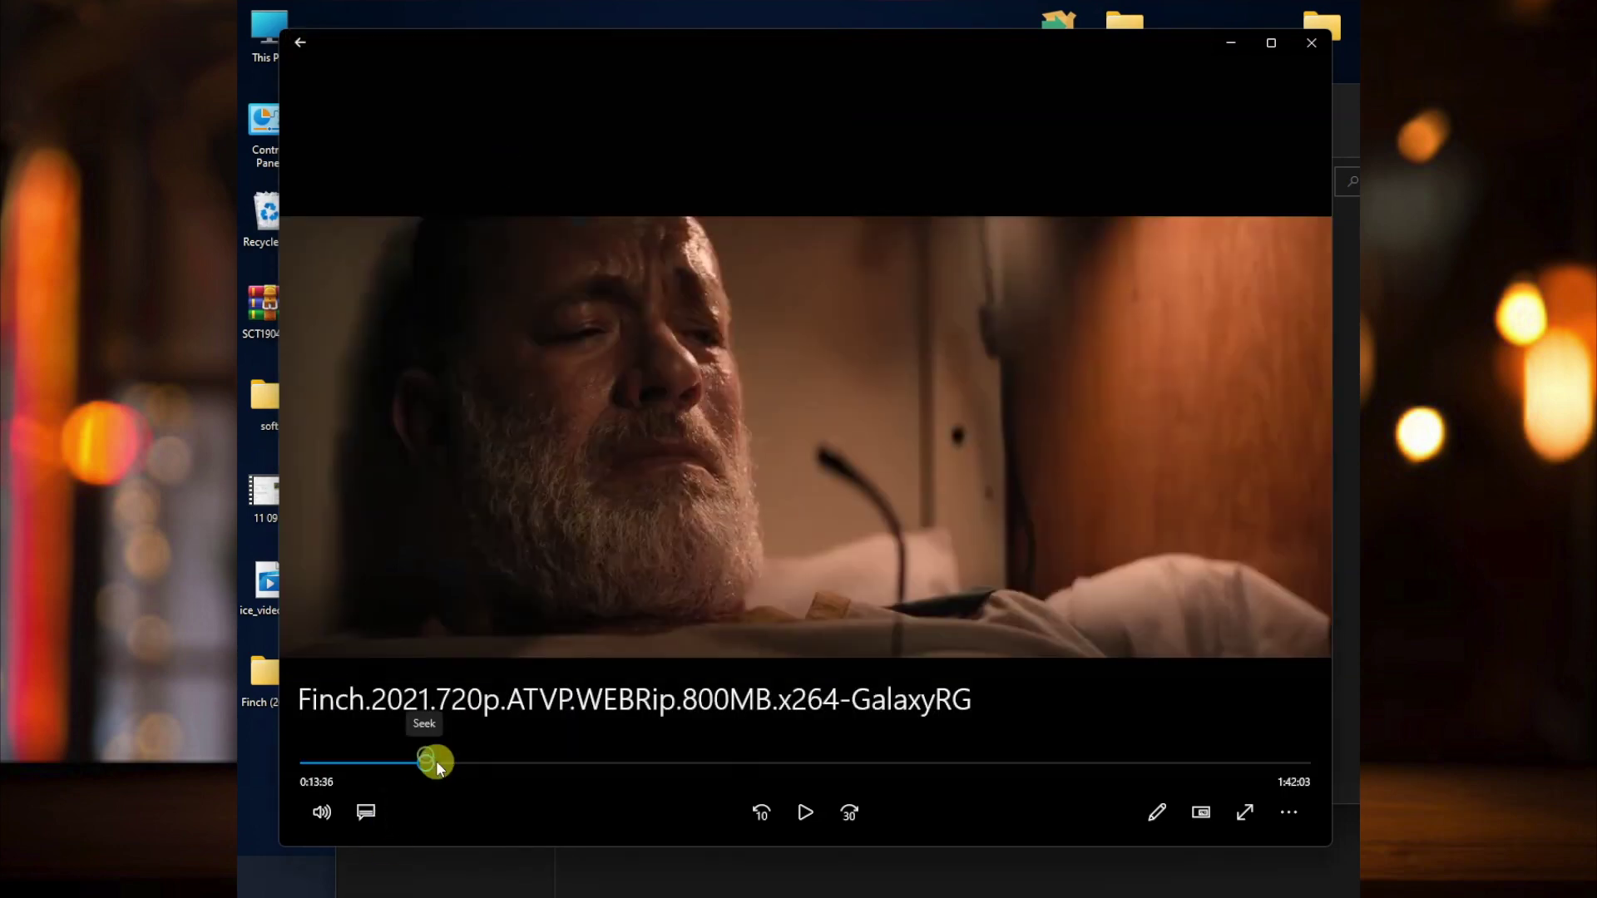
click(577, 763)
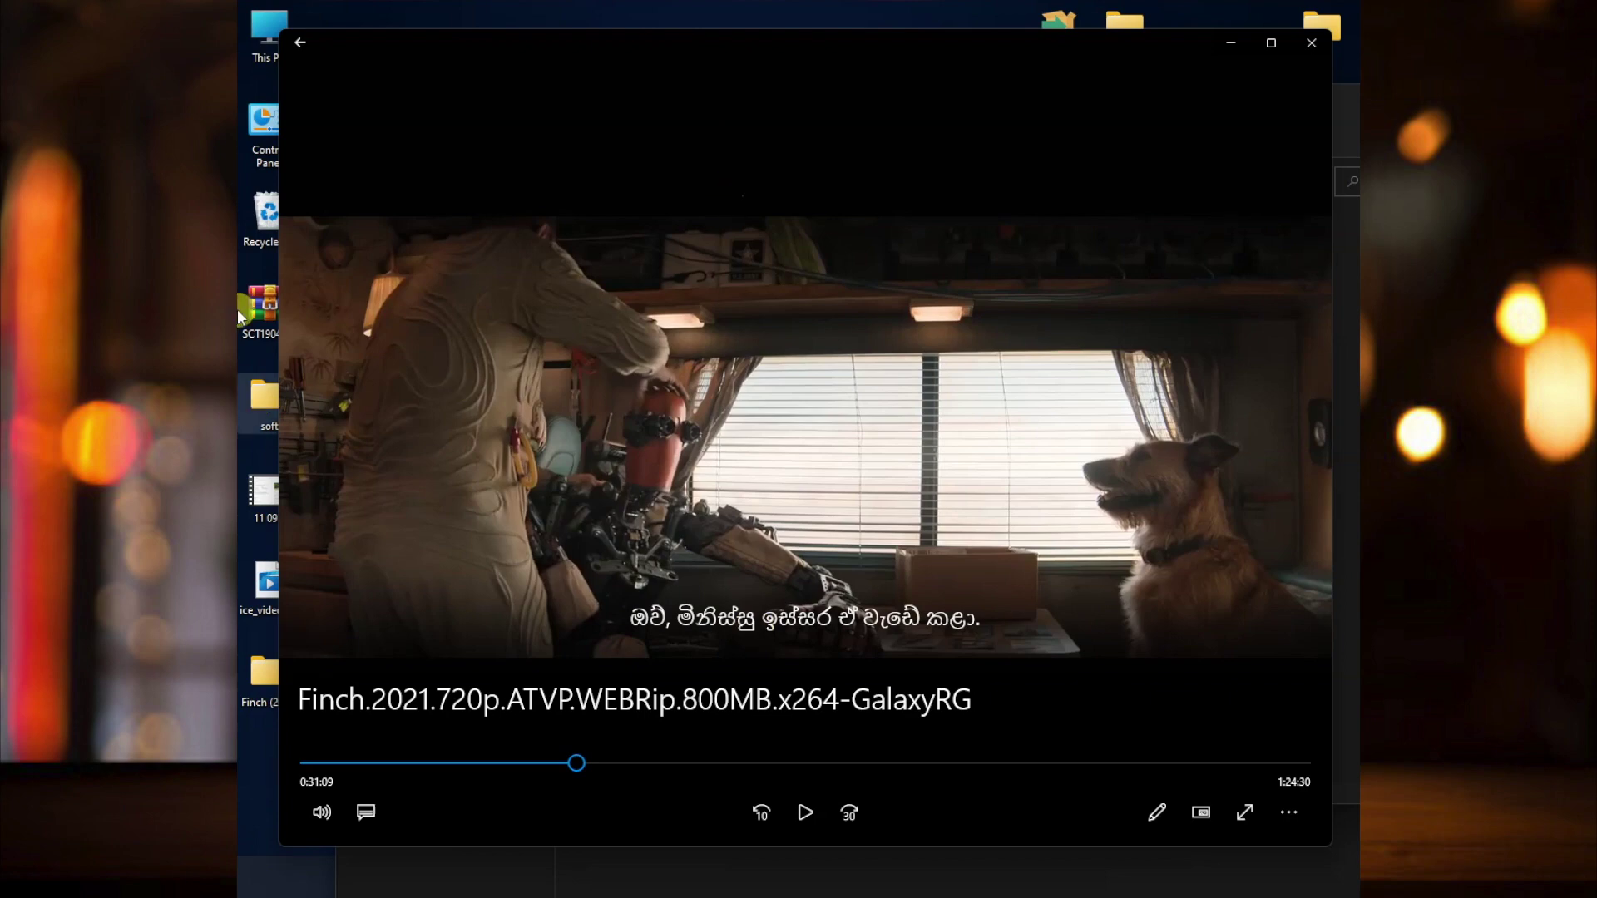
click(1301, 49)
Step: Open the Finch video from the FINCH MOVIE folder with VLC media player and pause it near the start
click(856, 331)
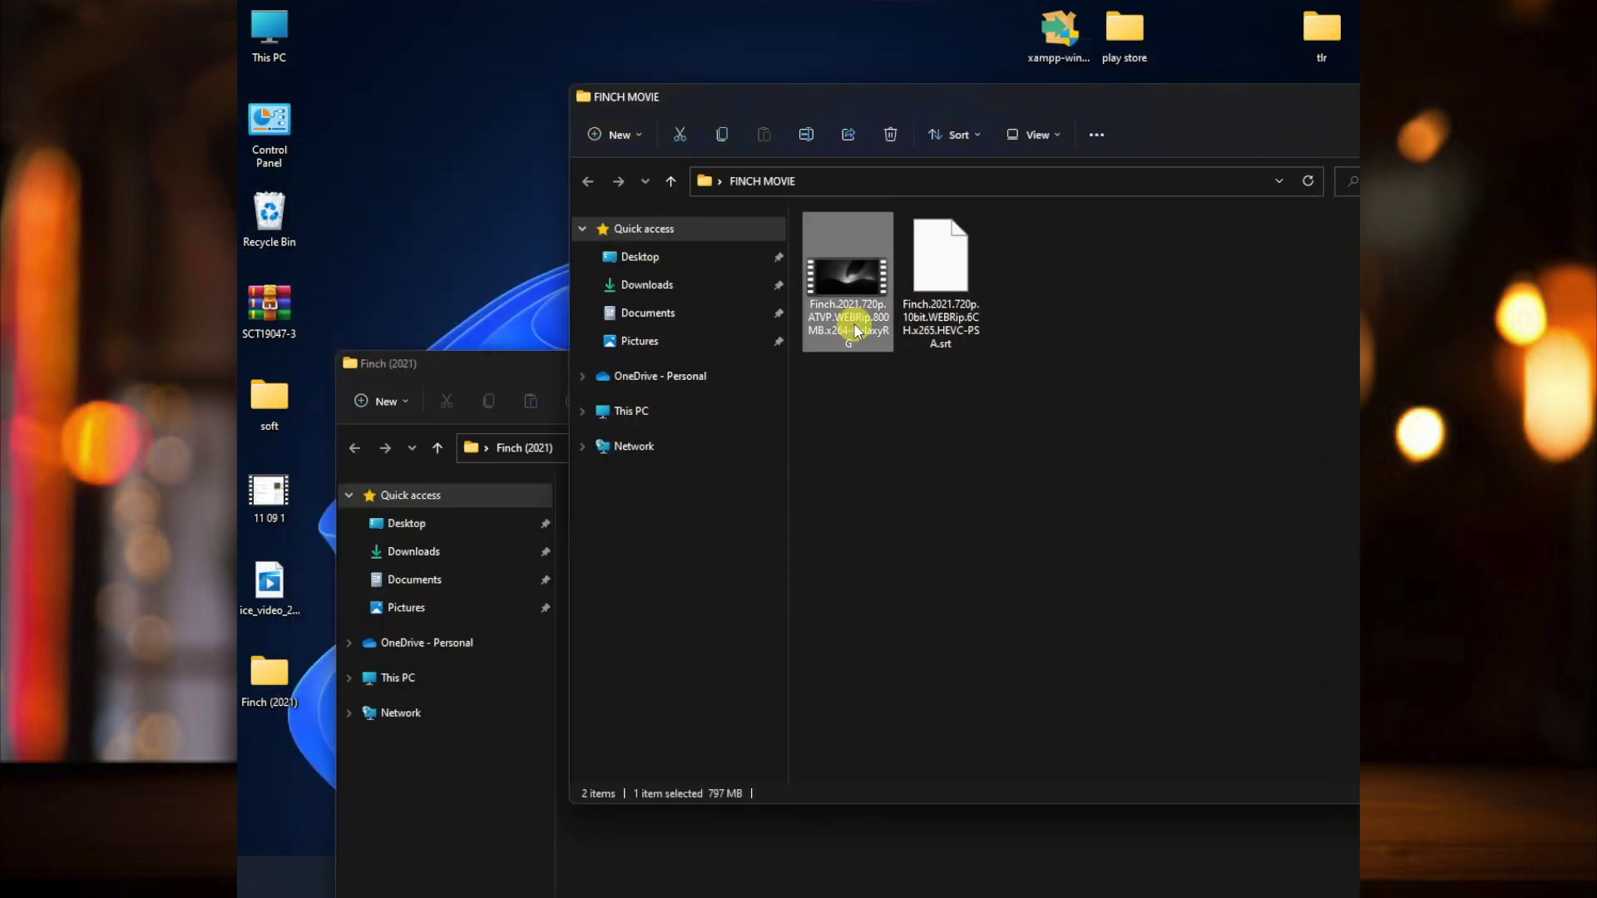
right_click(856, 283)
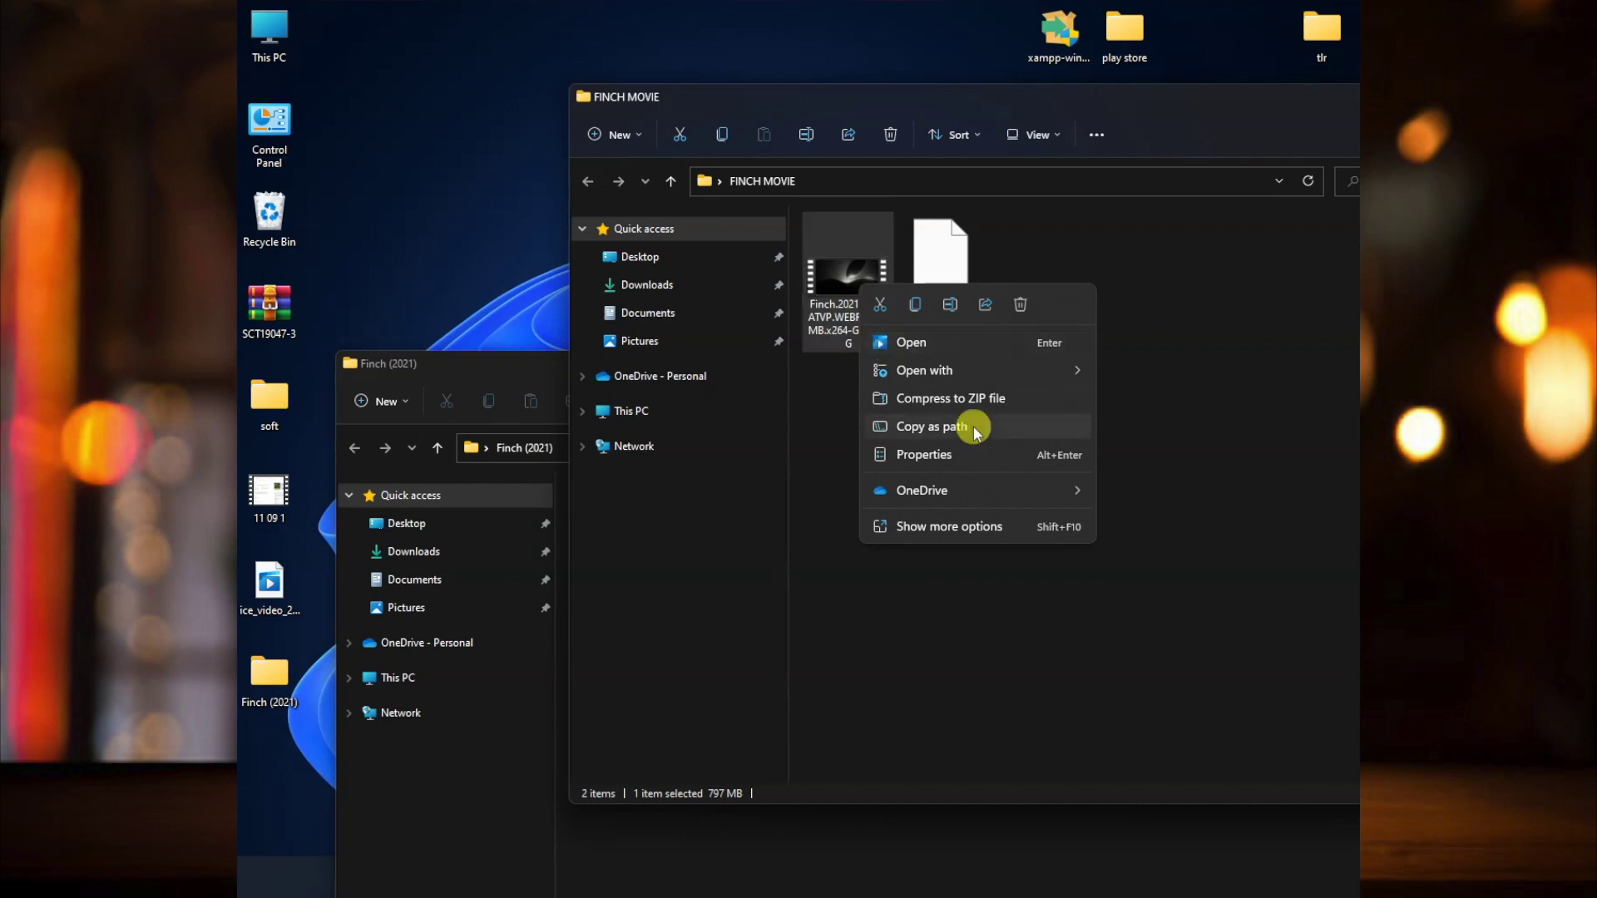
mouse_move(1059, 378)
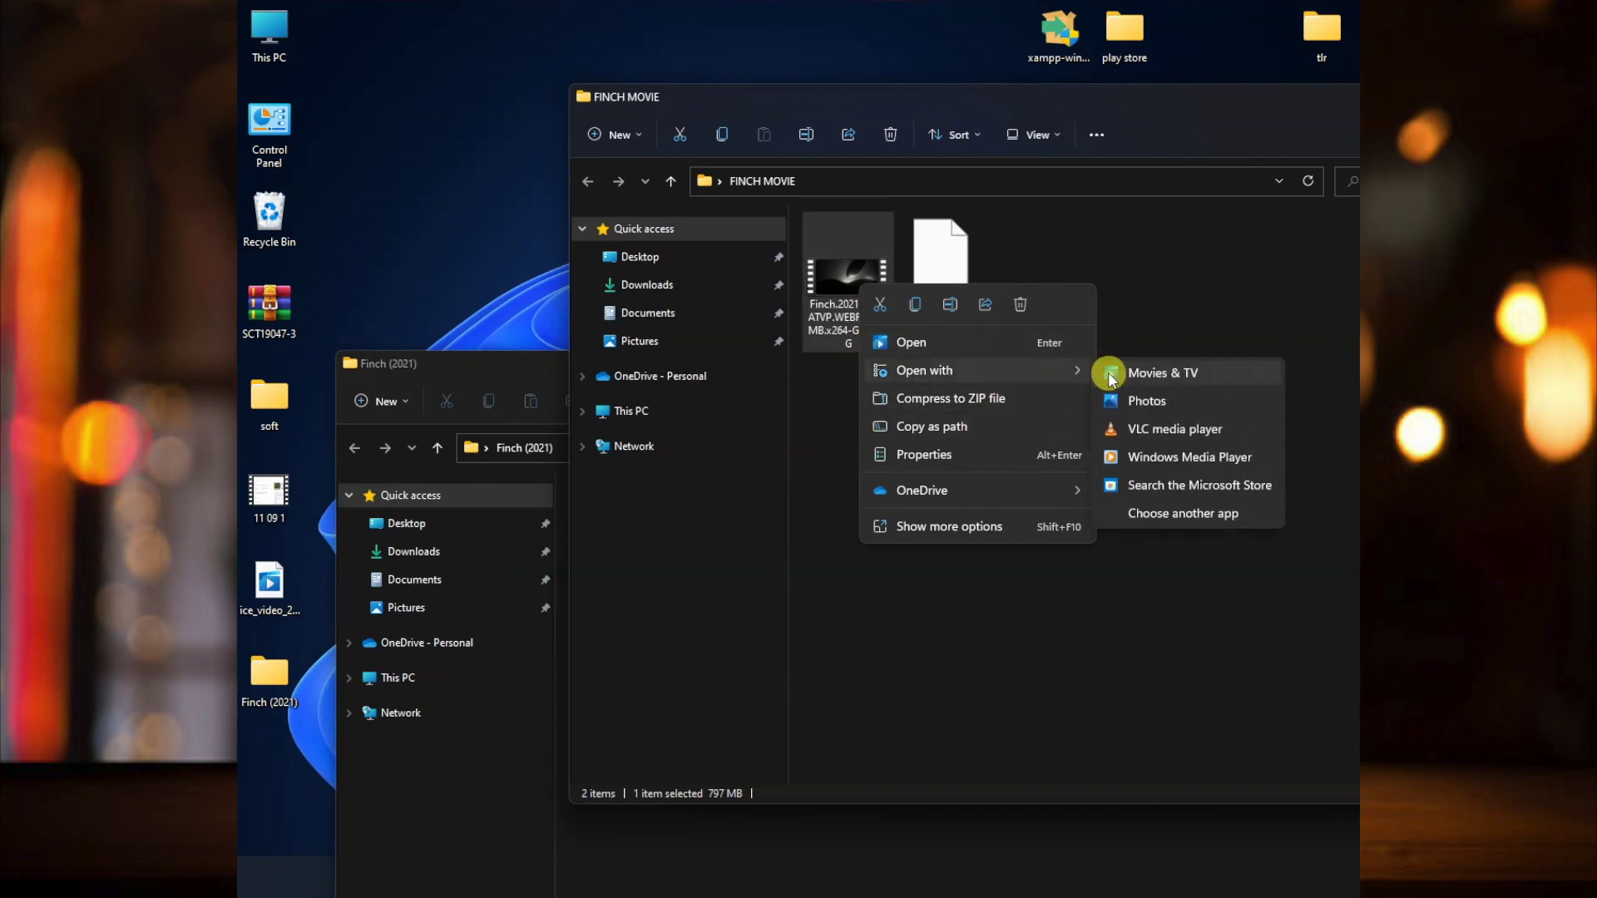
click(1155, 427)
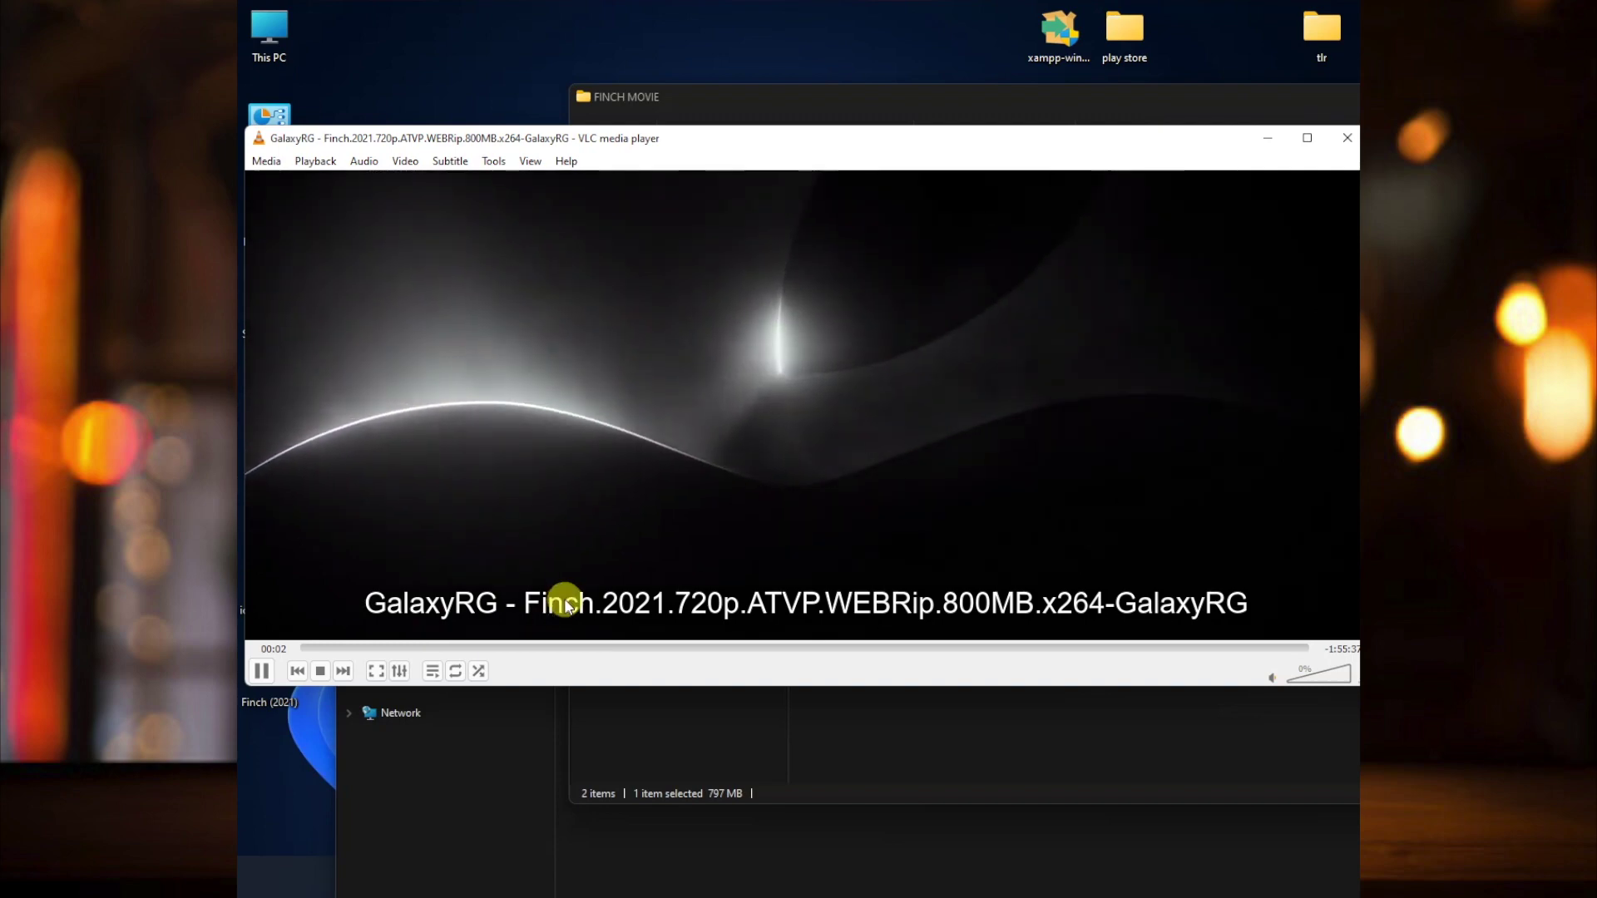
click(262, 672)
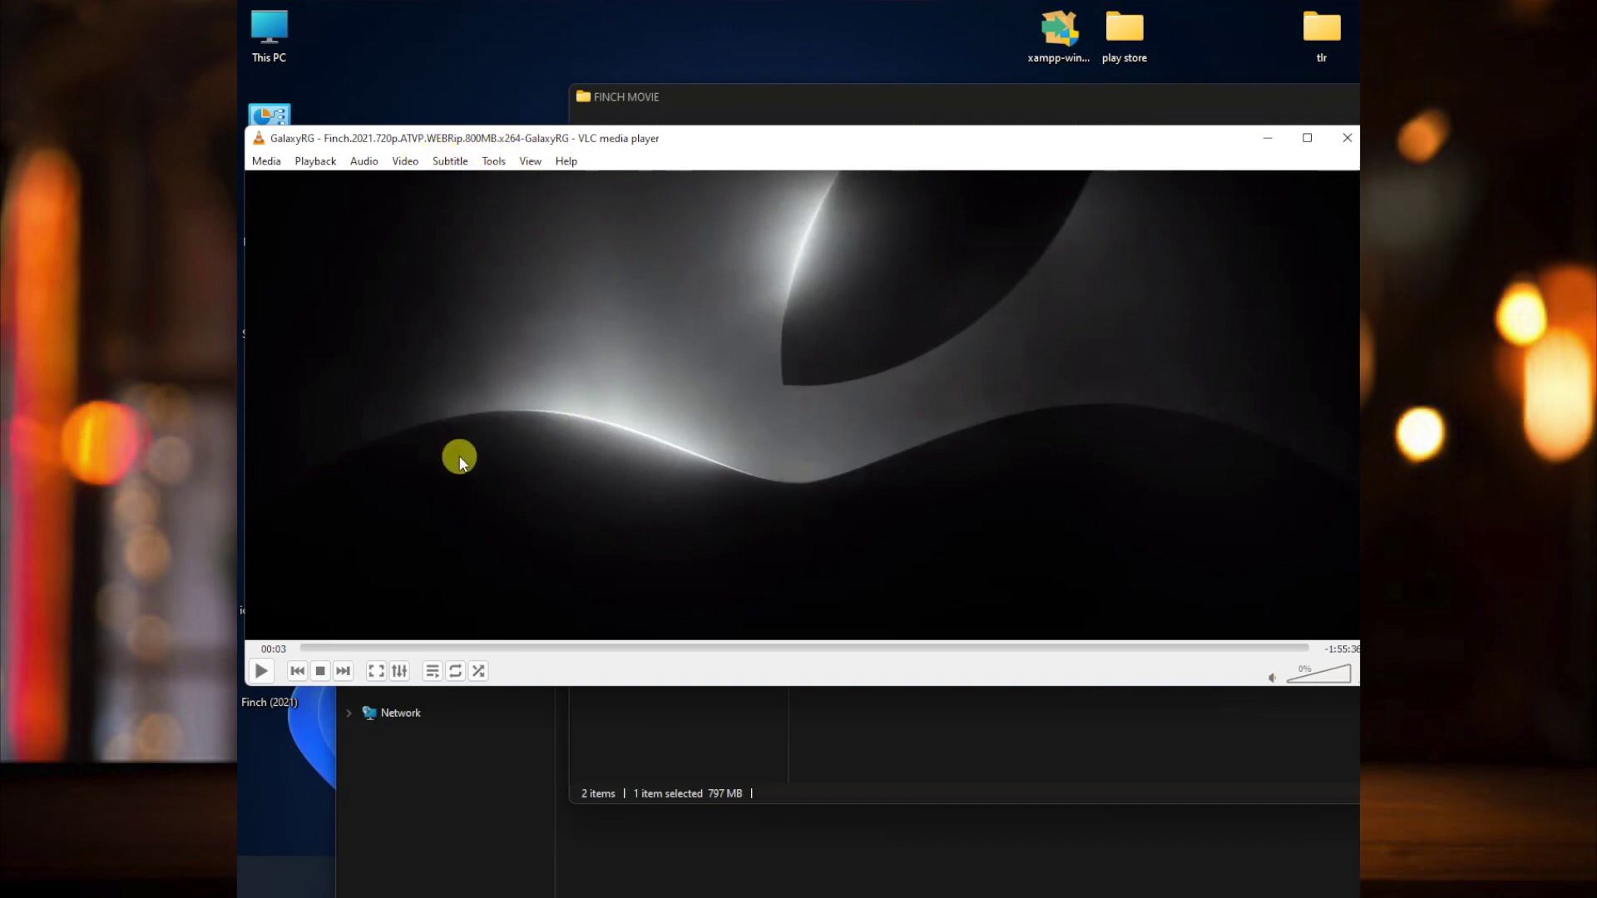
Step: Add the Finch.2021.720p.10bit.WEBRip SRT file from the FINCH MOVIE folder as the subtitle file for the video
click(451, 164)
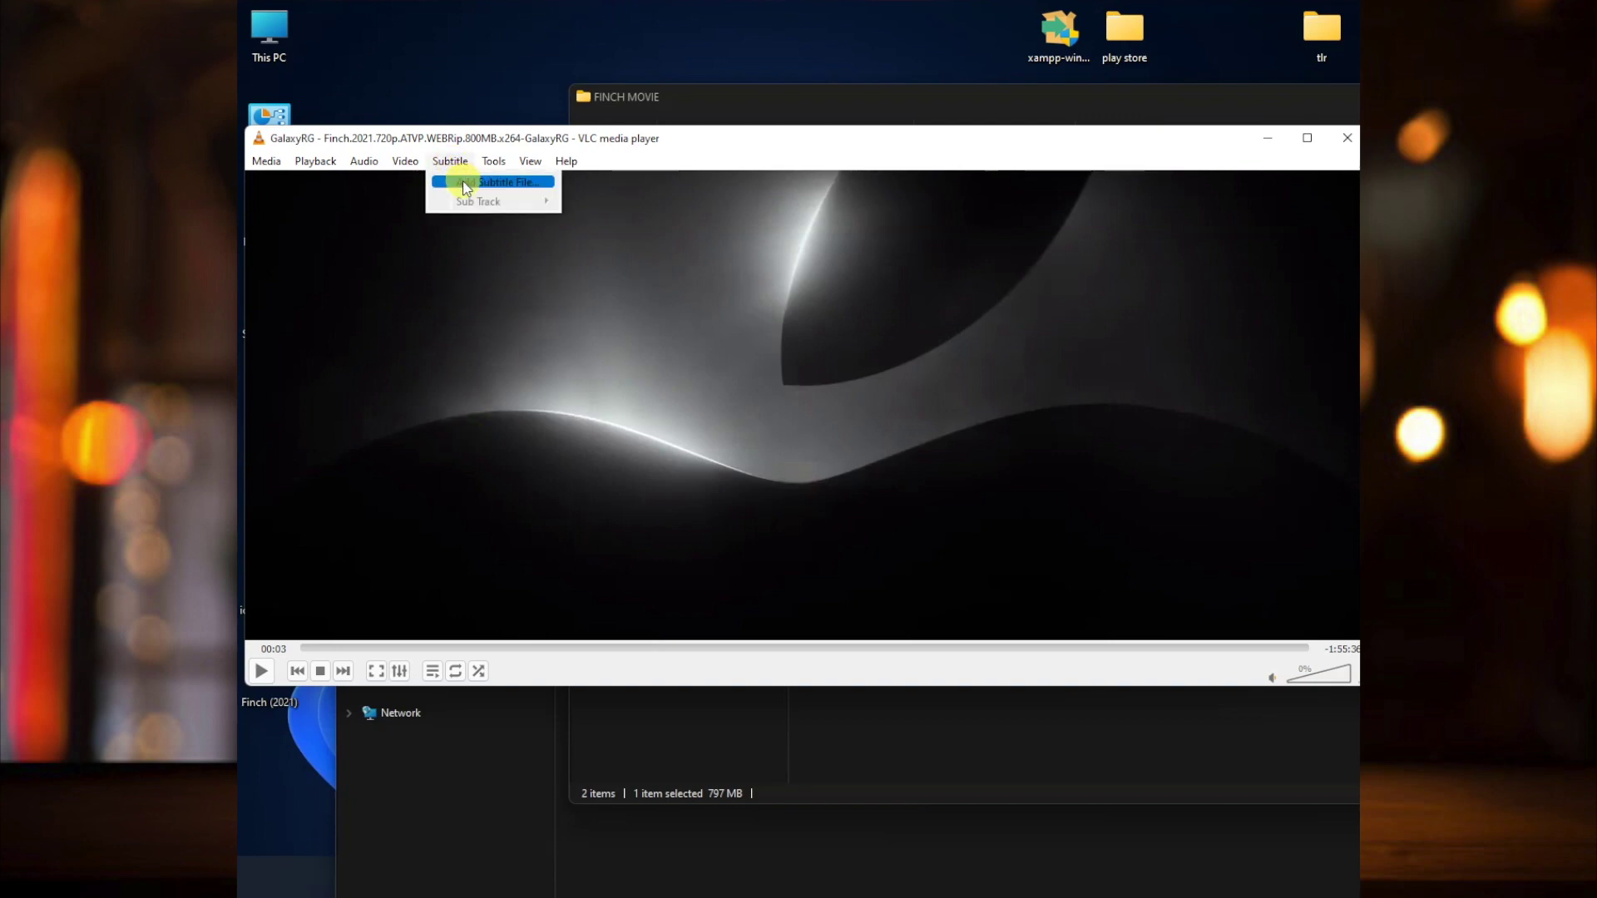
click(462, 181)
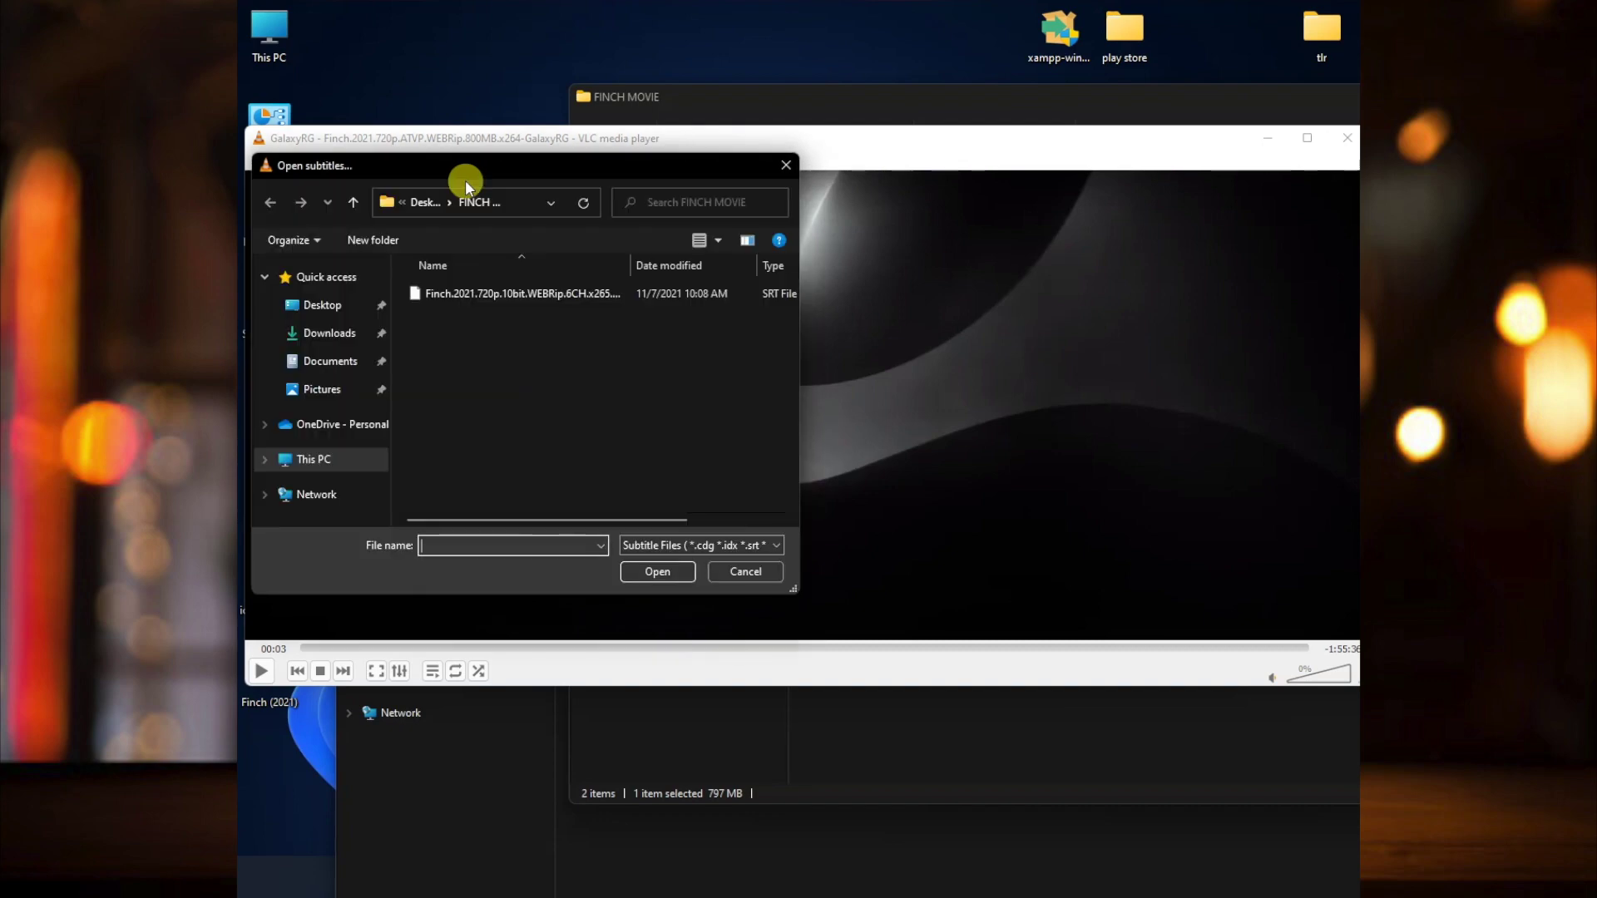
click(466, 295)
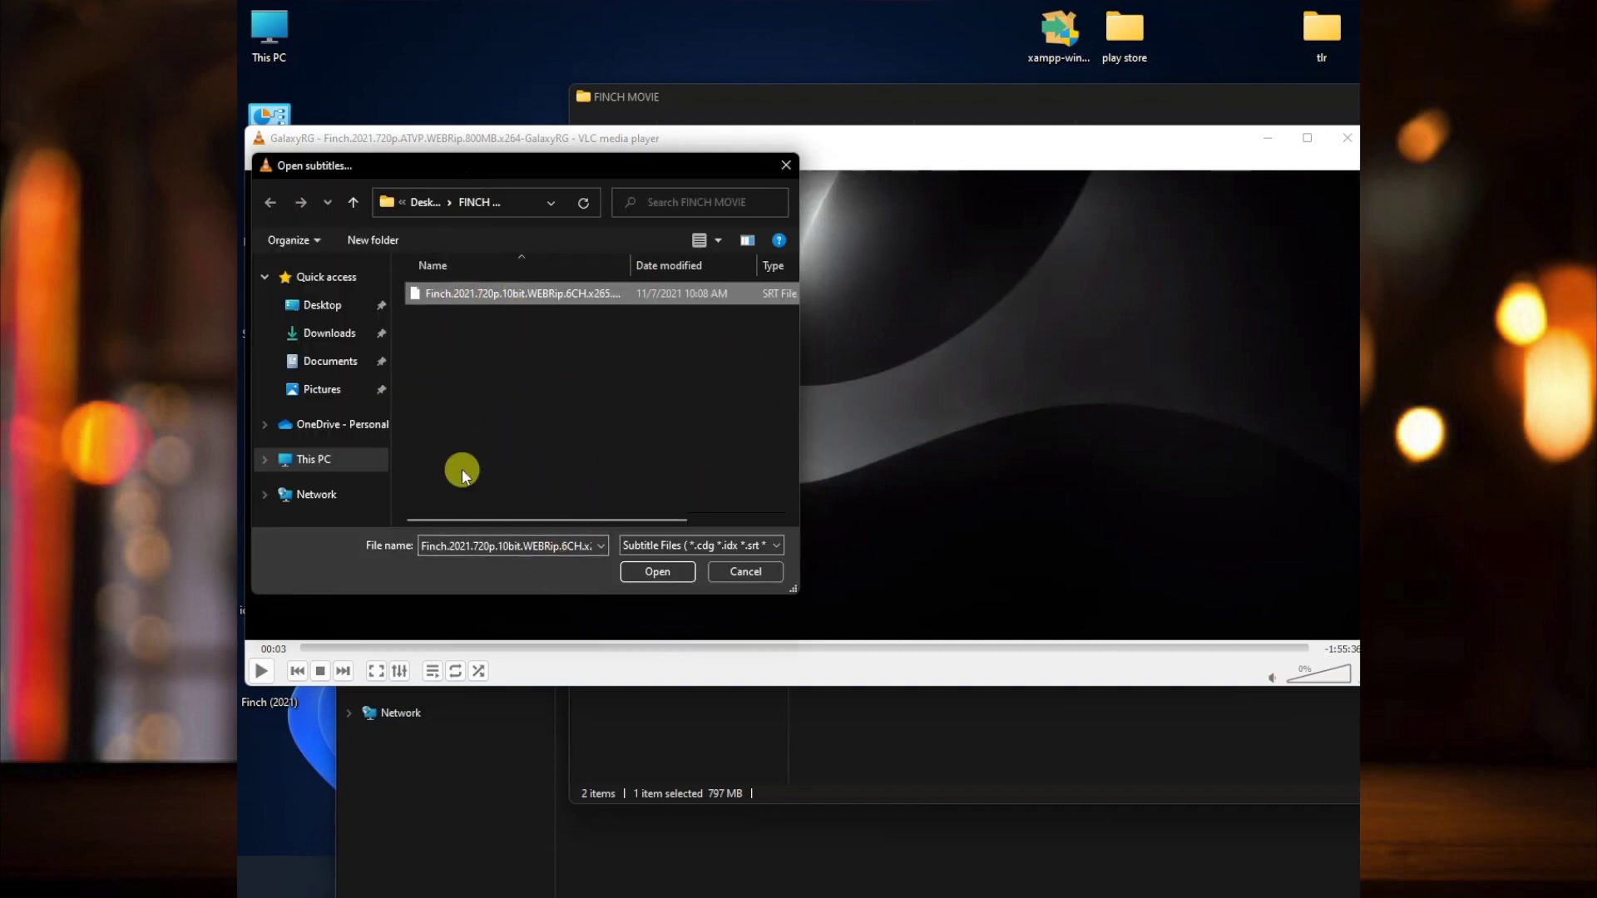
click(657, 573)
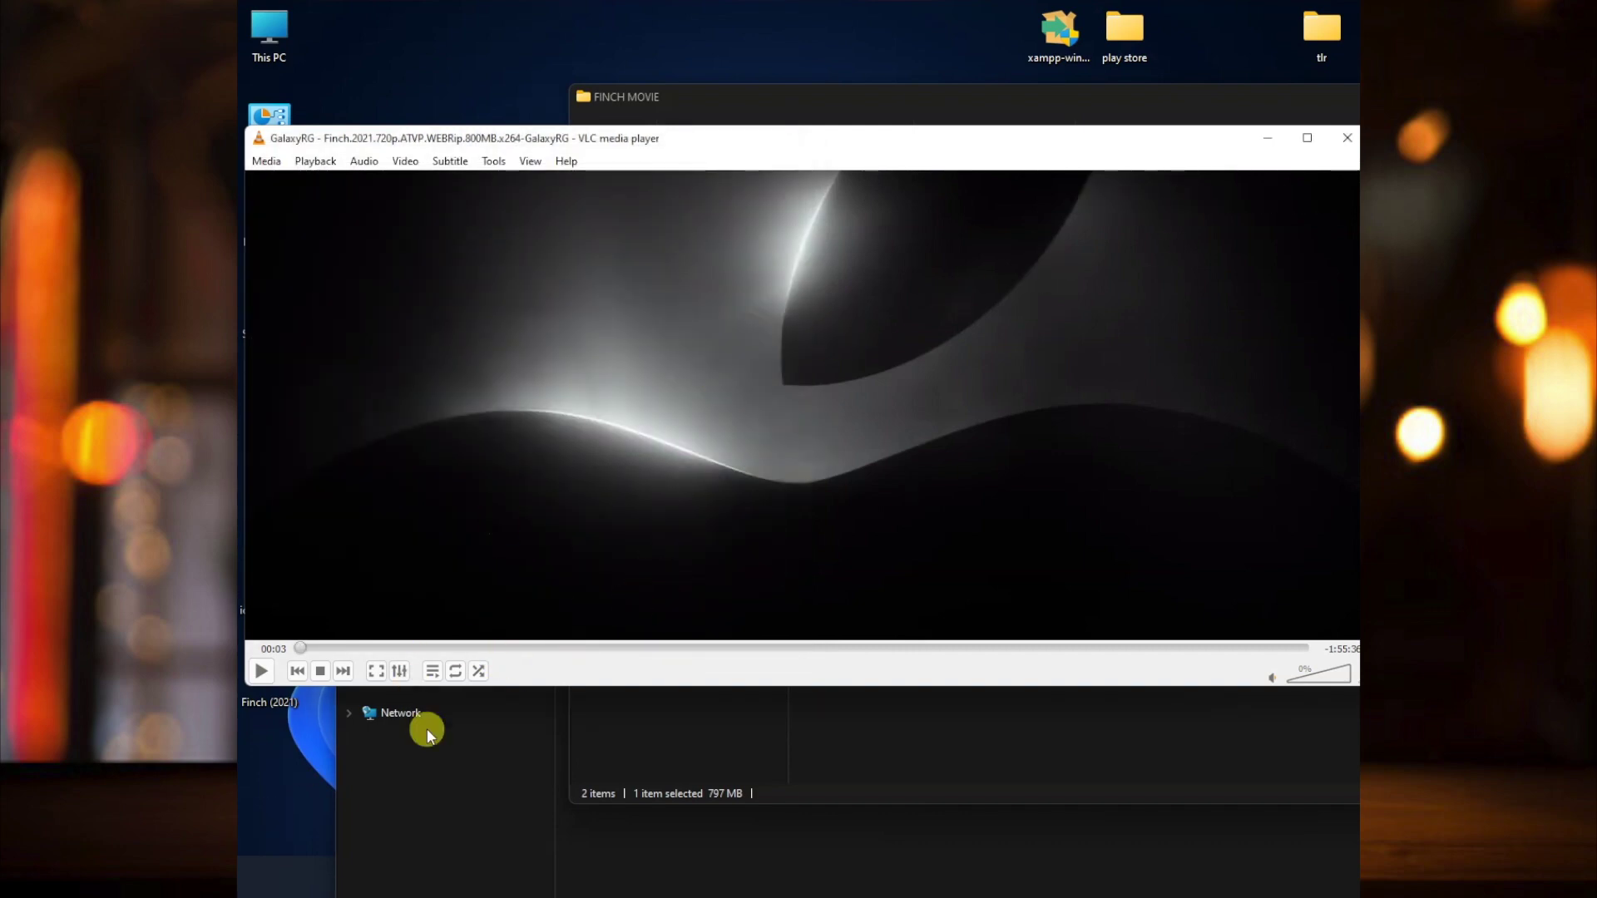
Step: Skip through the paused movie to about 51 minutes to check the Sinhala subtitles in VLC, and close VLC
click(480, 648)
click(599, 649)
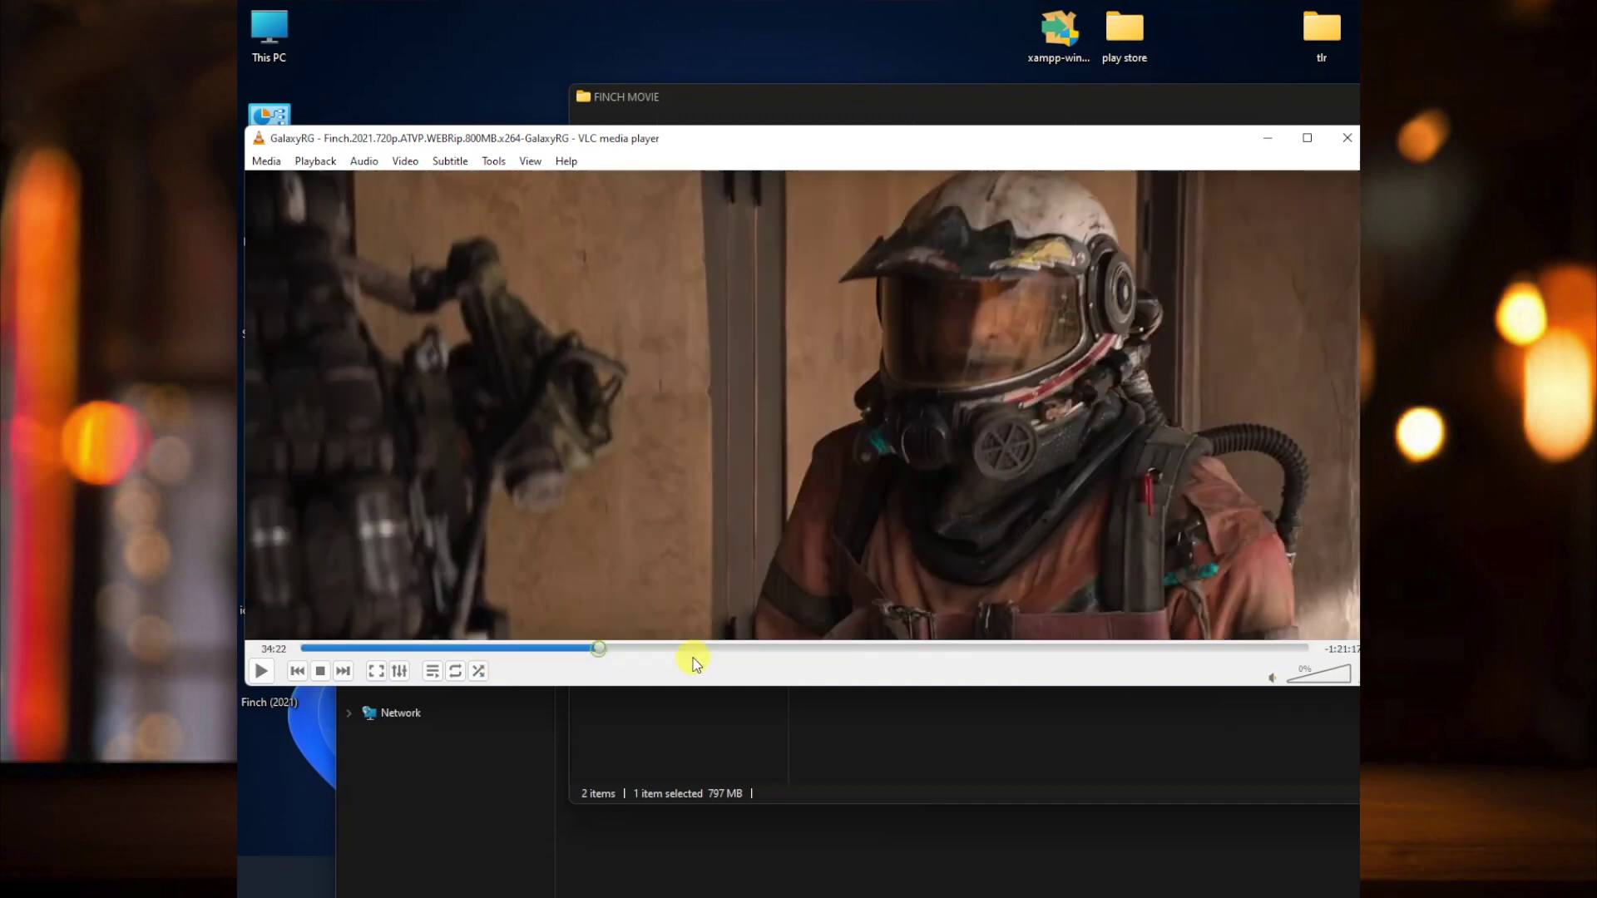
click(746, 648)
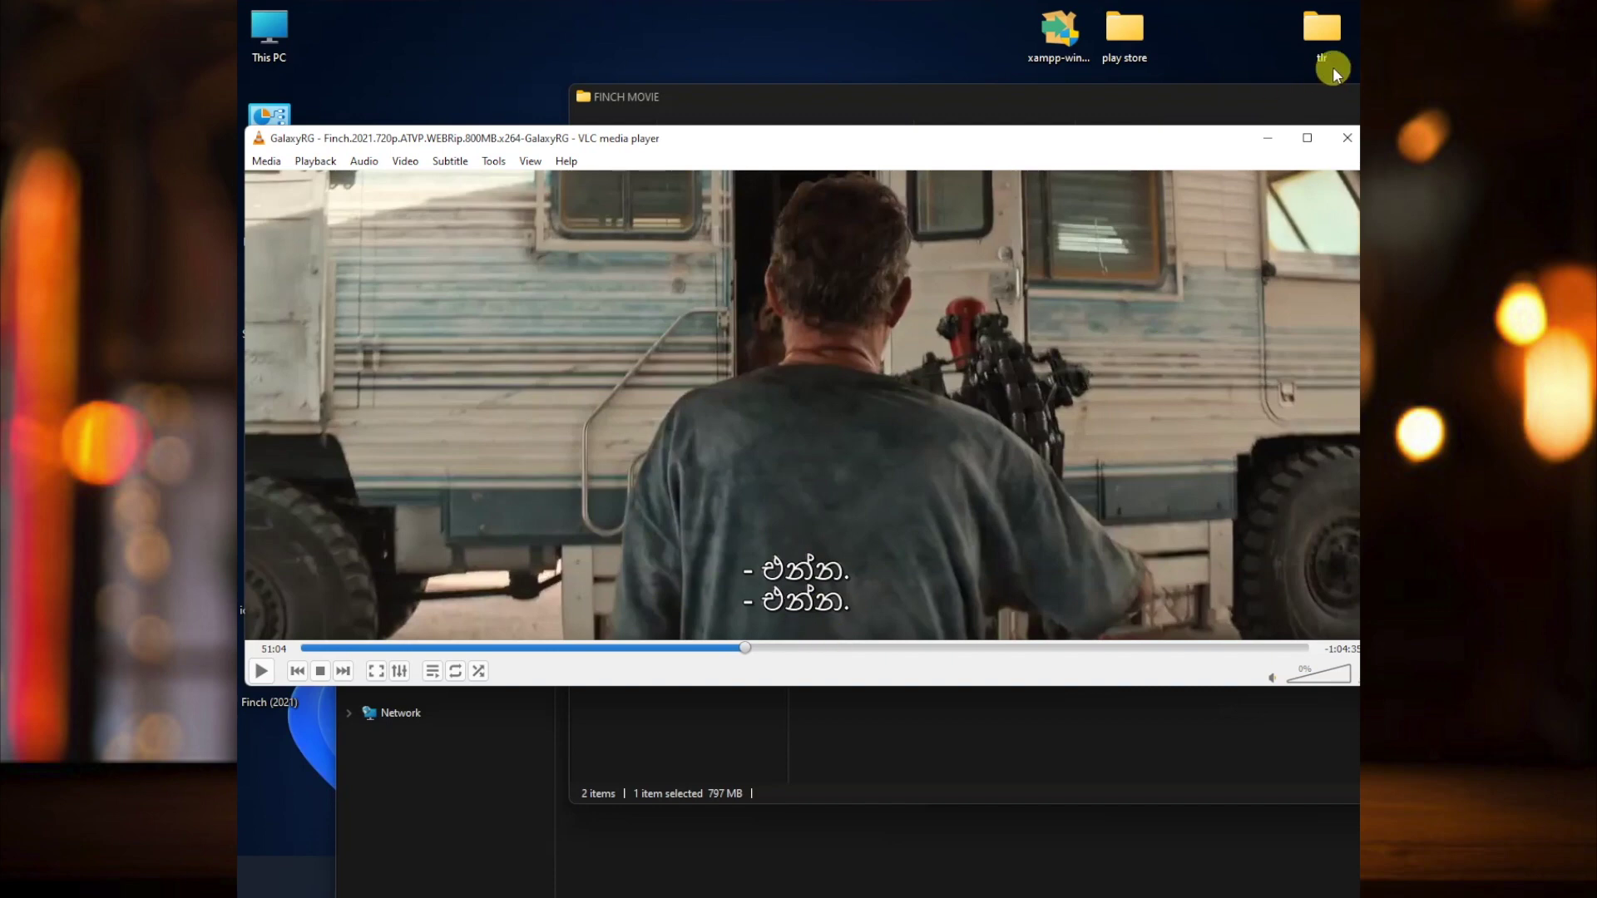
click(1348, 138)
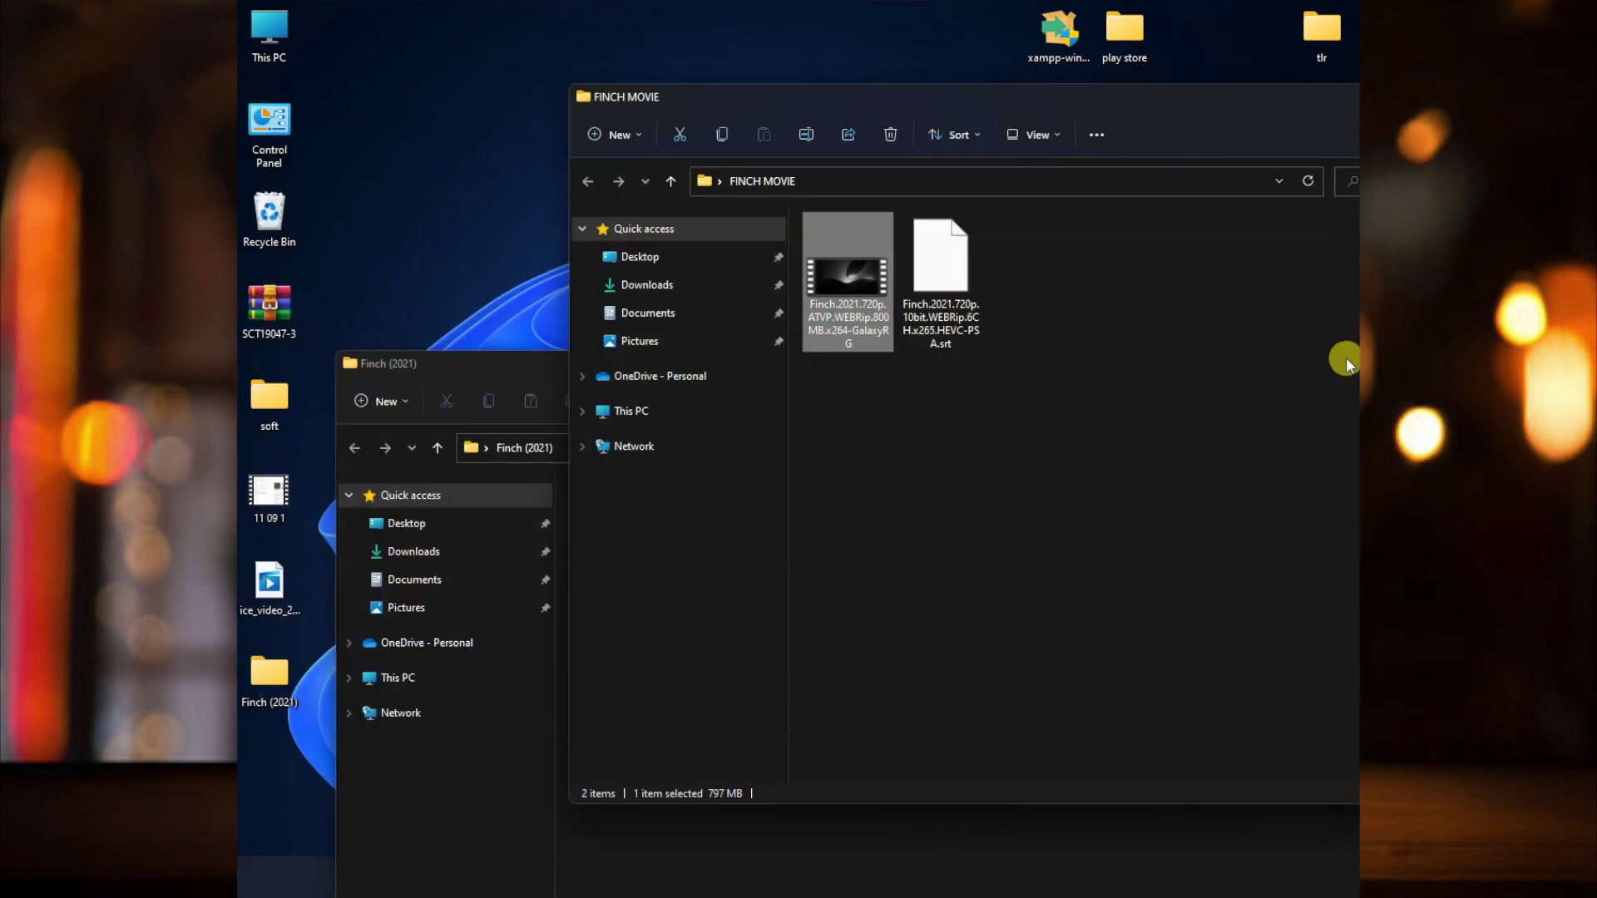
Step: Close the FINCH MOVIE and Finch (2021) folder windows to return to the empty desktop
drag(1312, 100, 958, 160)
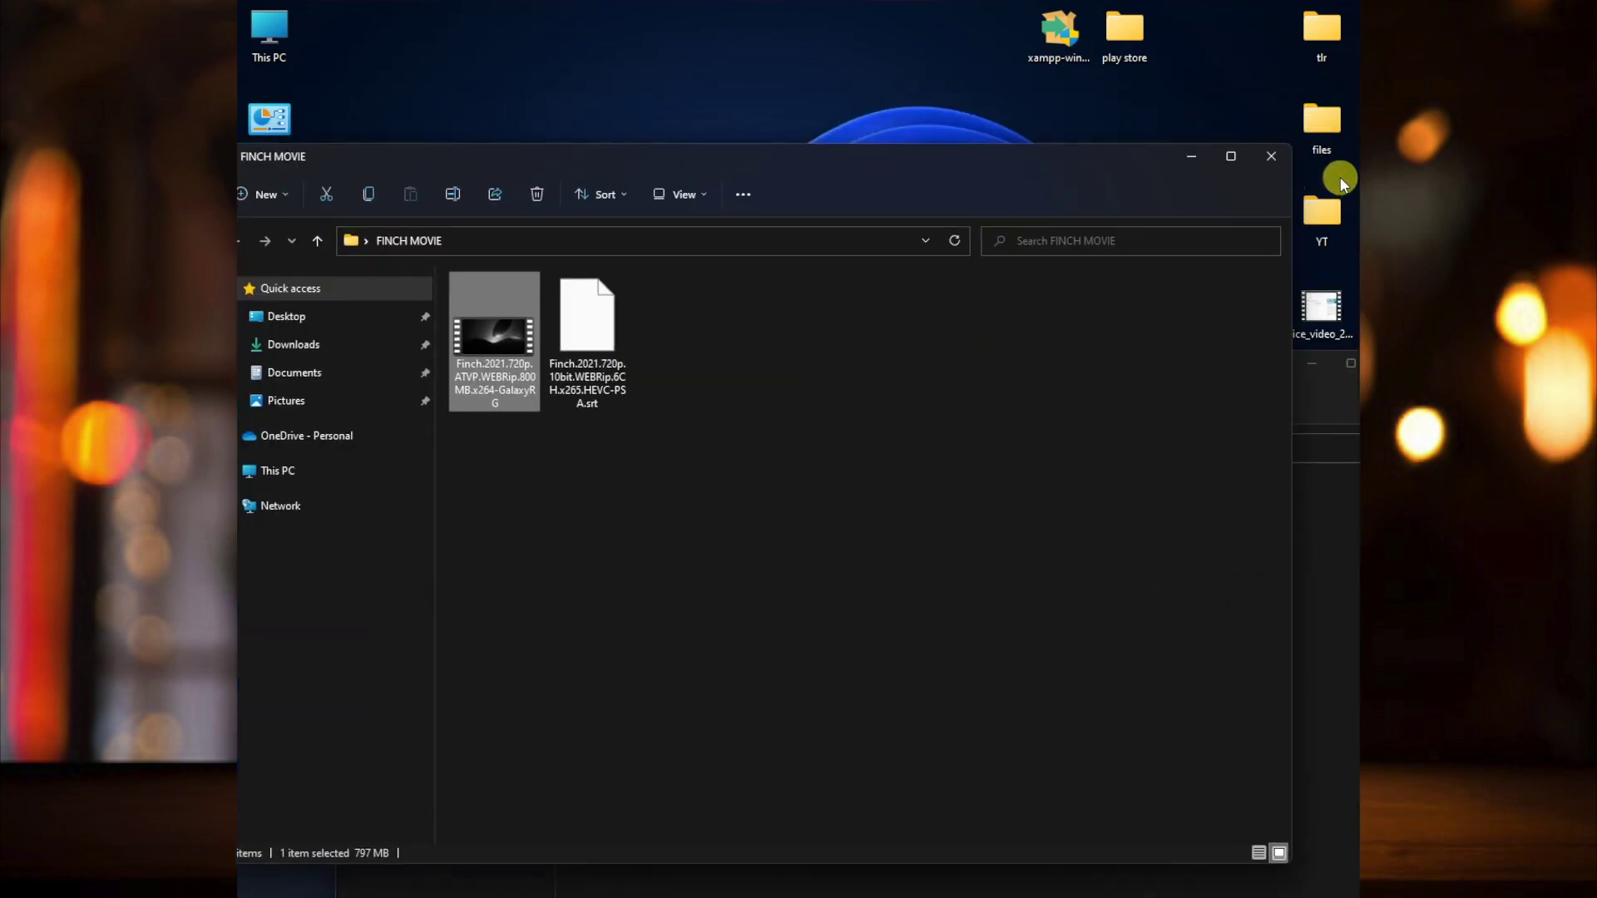
click(1270, 155)
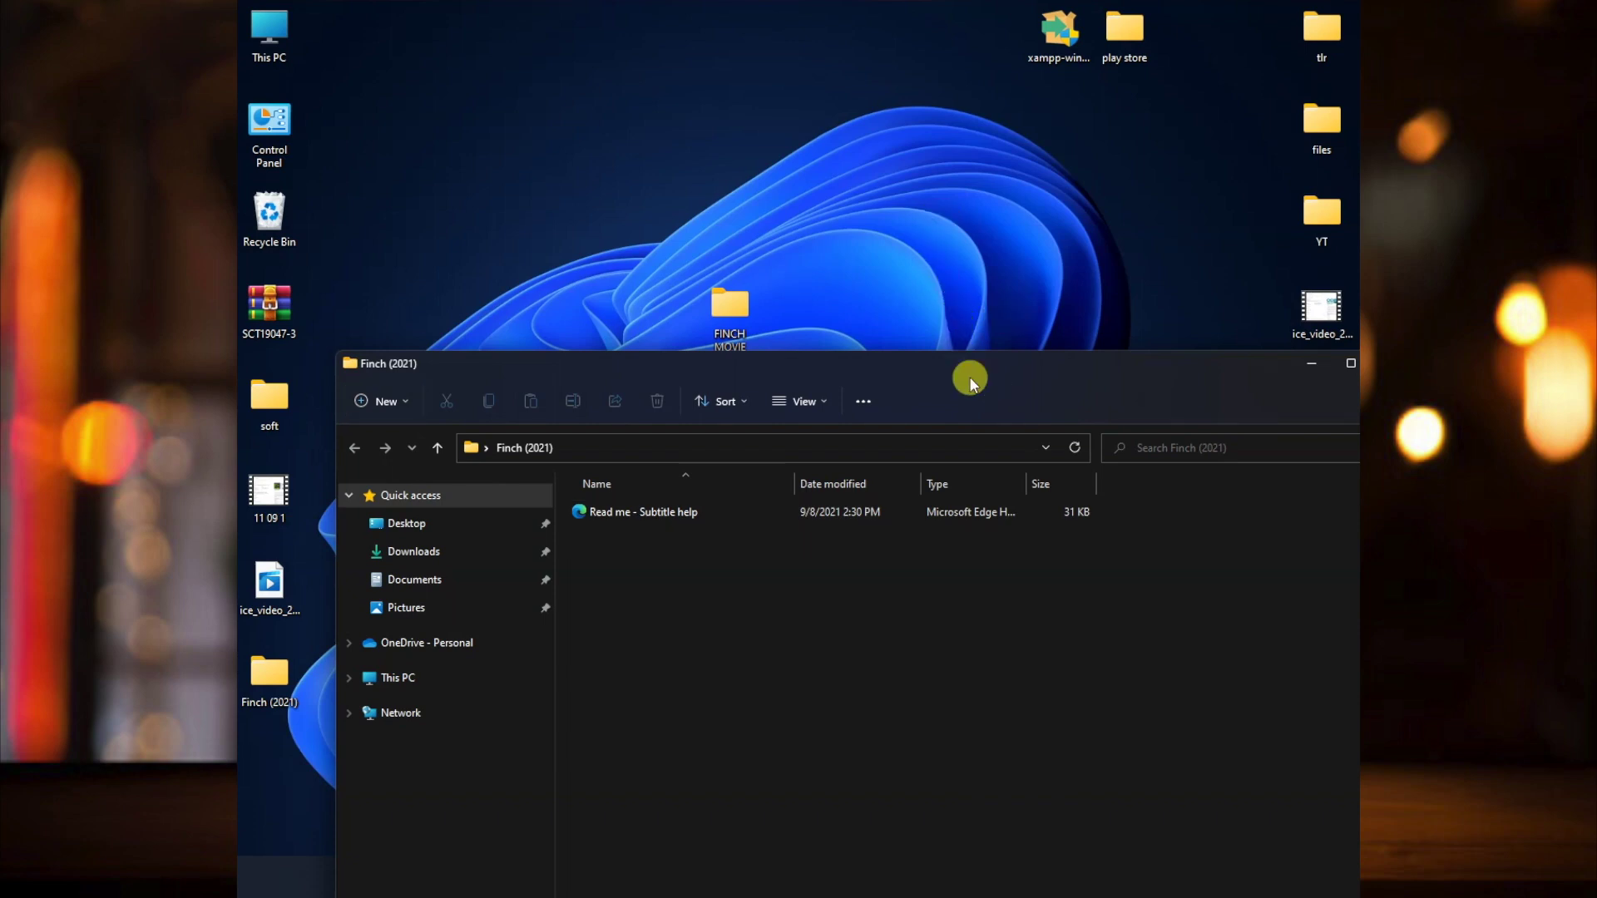
key(alt+F4)
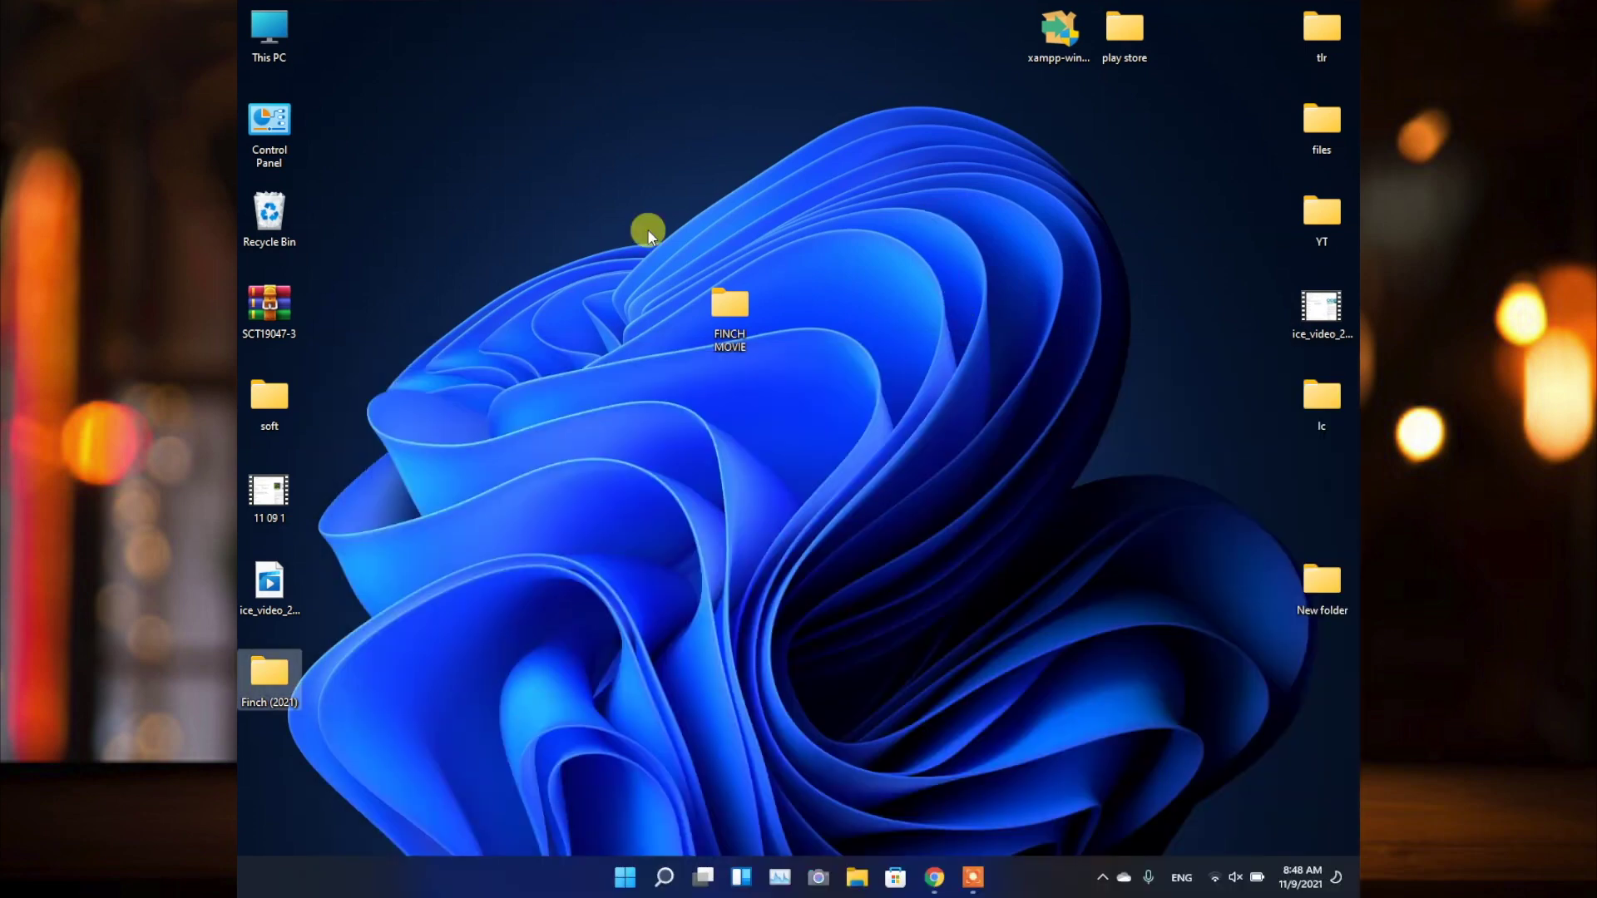